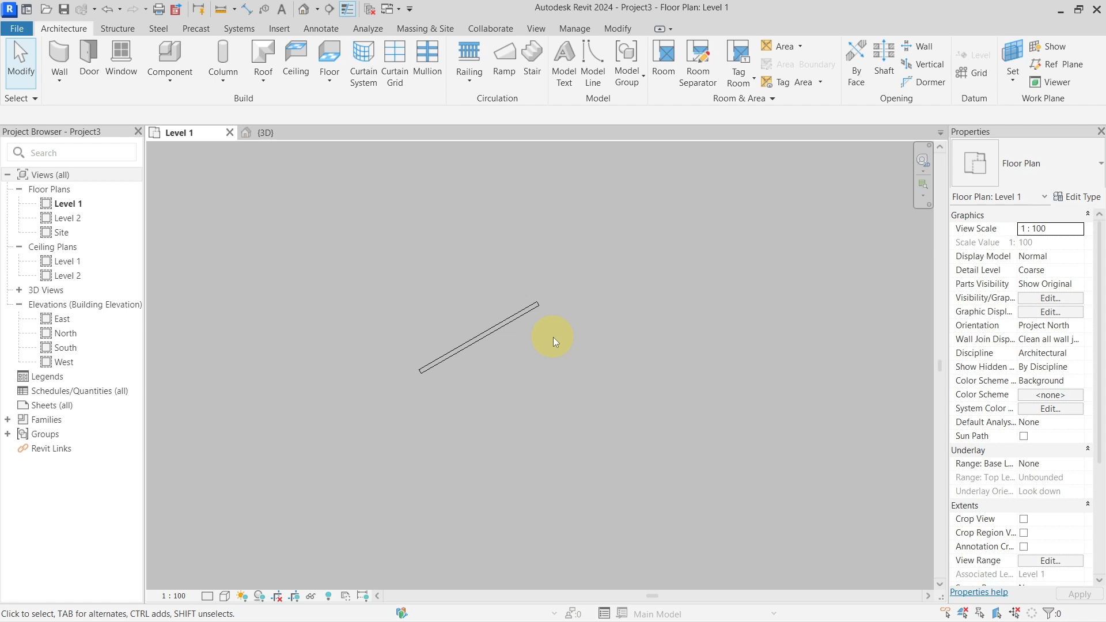
# - Open the project's 3D view and examine the wall and the ceiling attached to it from different angles
pyautogui.click(282, 133)
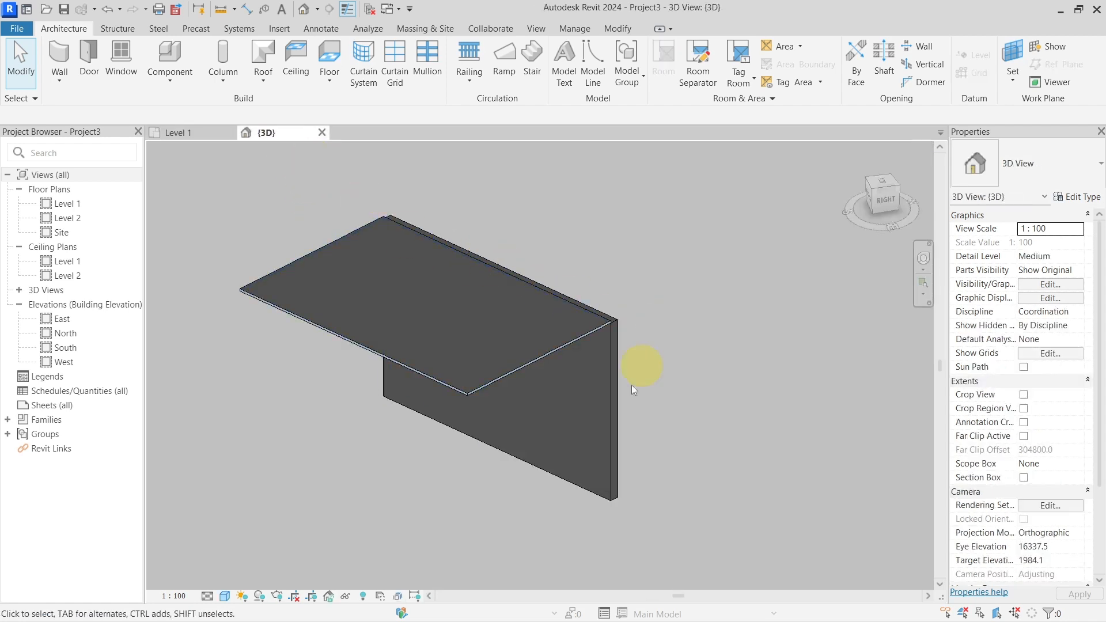
pyautogui.click(606, 427)
pyautogui.click(344, 291)
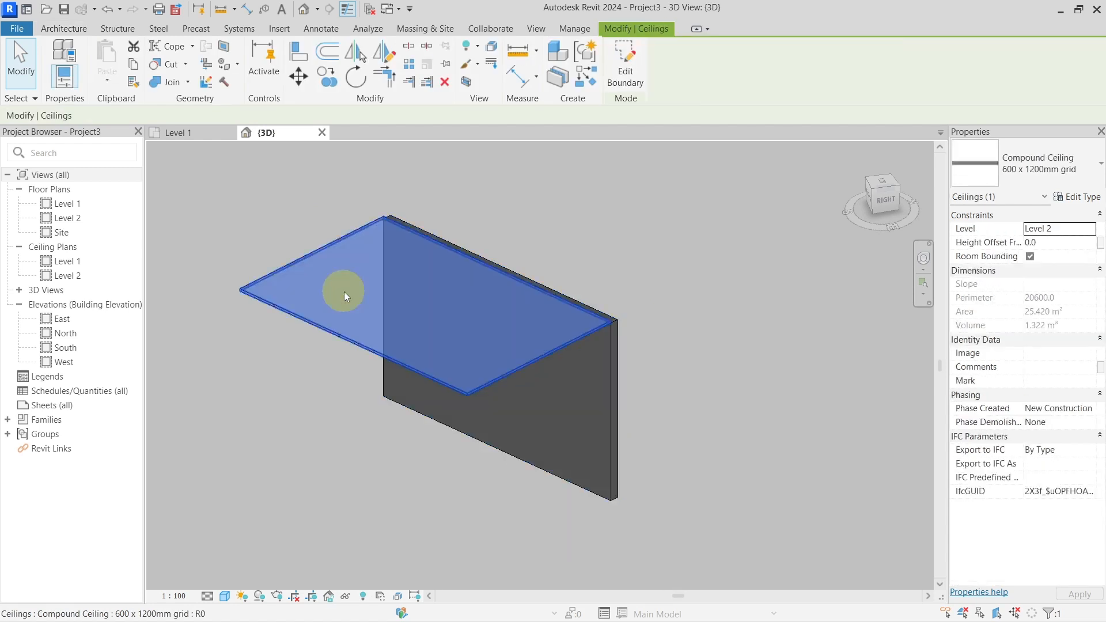
pyautogui.click(634, 257)
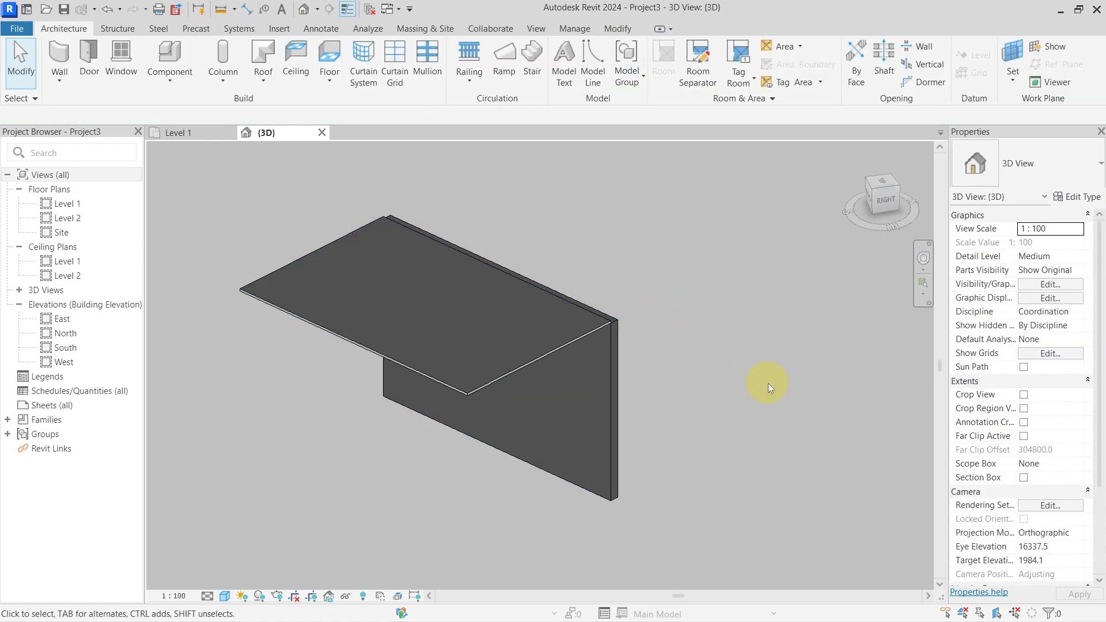
pyautogui.keyDown('shift'); pyautogui.moveTo(769, 382); pyautogui.dragTo(637, 366, button='middle'); pyautogui.keyUp('shift')
pyautogui.keyDown('shift'); pyautogui.moveTo(661, 307); pyautogui.dragTo(533, 334, button='middle'); pyautogui.keyUp('shift')
pyautogui.scroll(3, 599, 343)
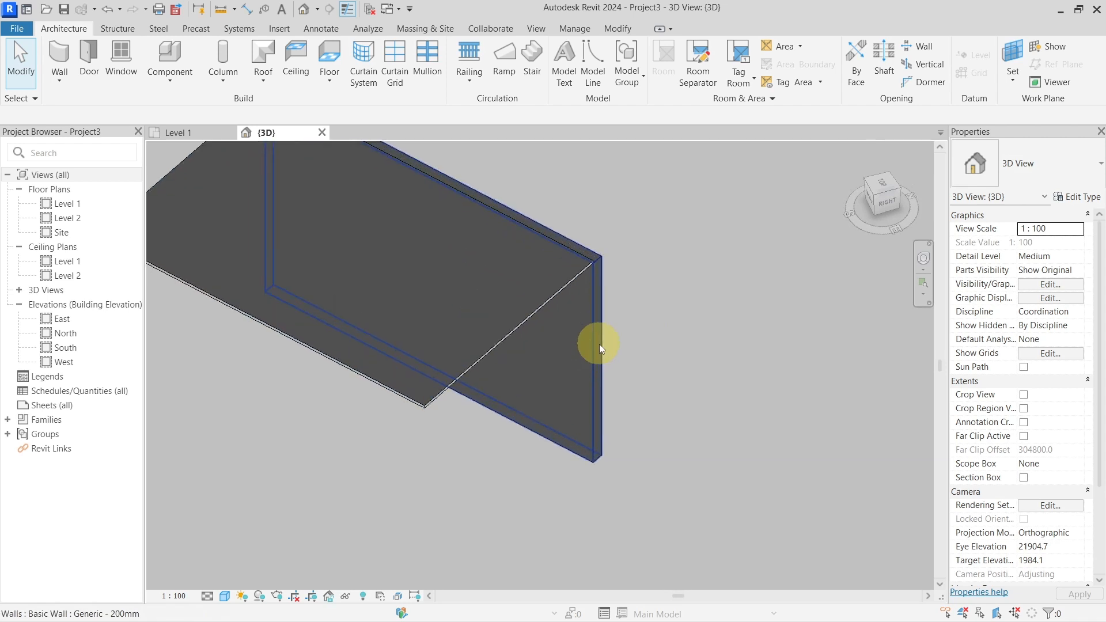
pyautogui.scroll(-2, 664, 354)
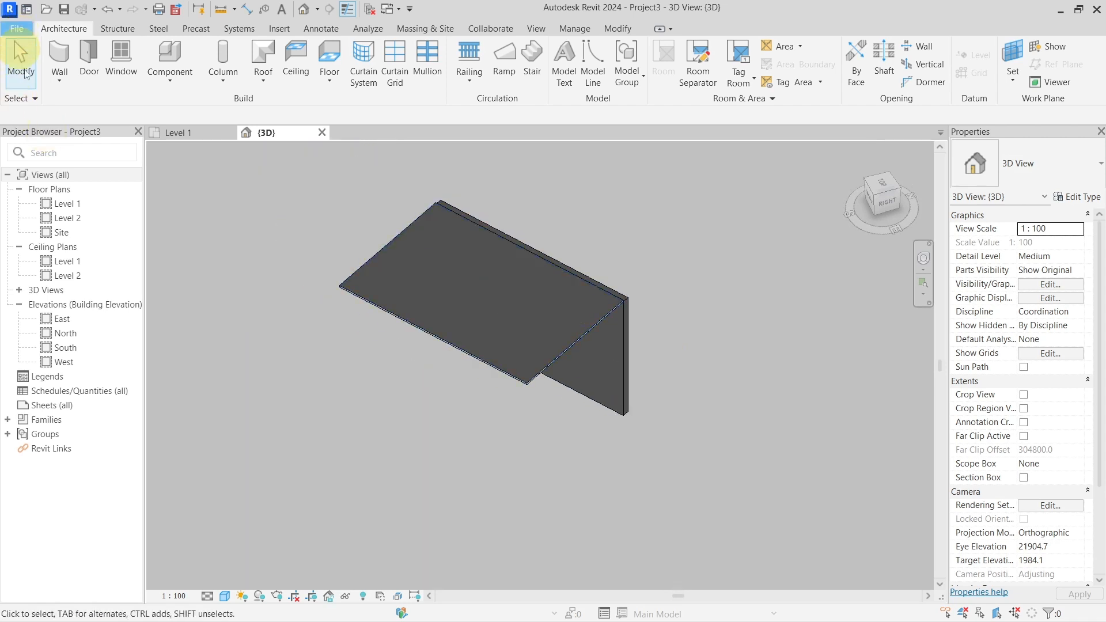
# - Create a new family from the template Metric Generic Model face based.rft
pyautogui.click(17, 28)
pyautogui.moveTo(91, 86)
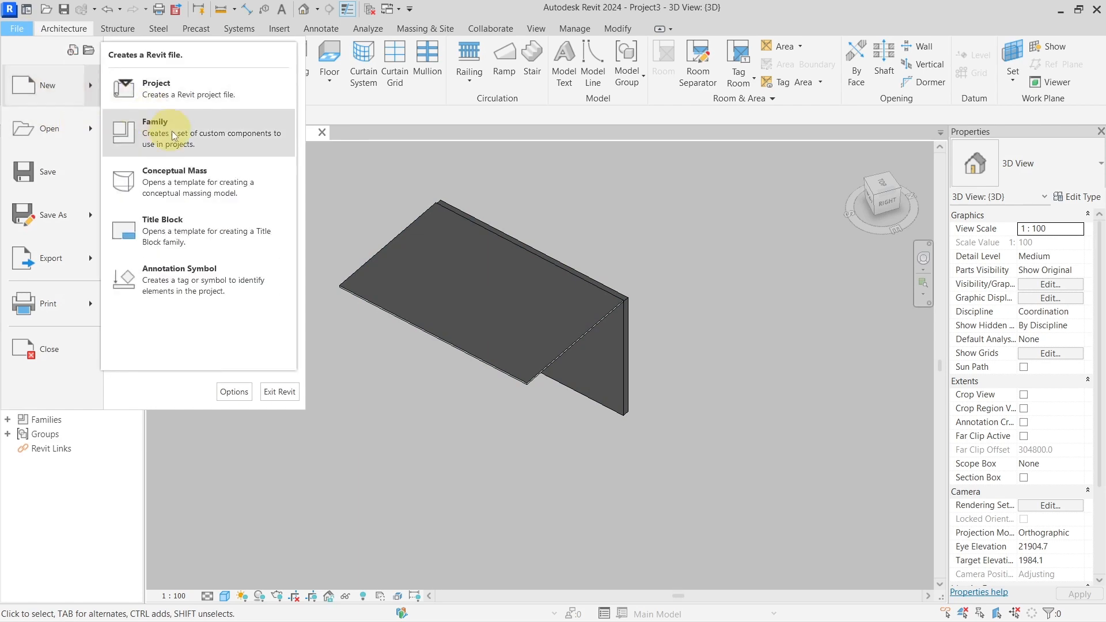
pyautogui.click(174, 136)
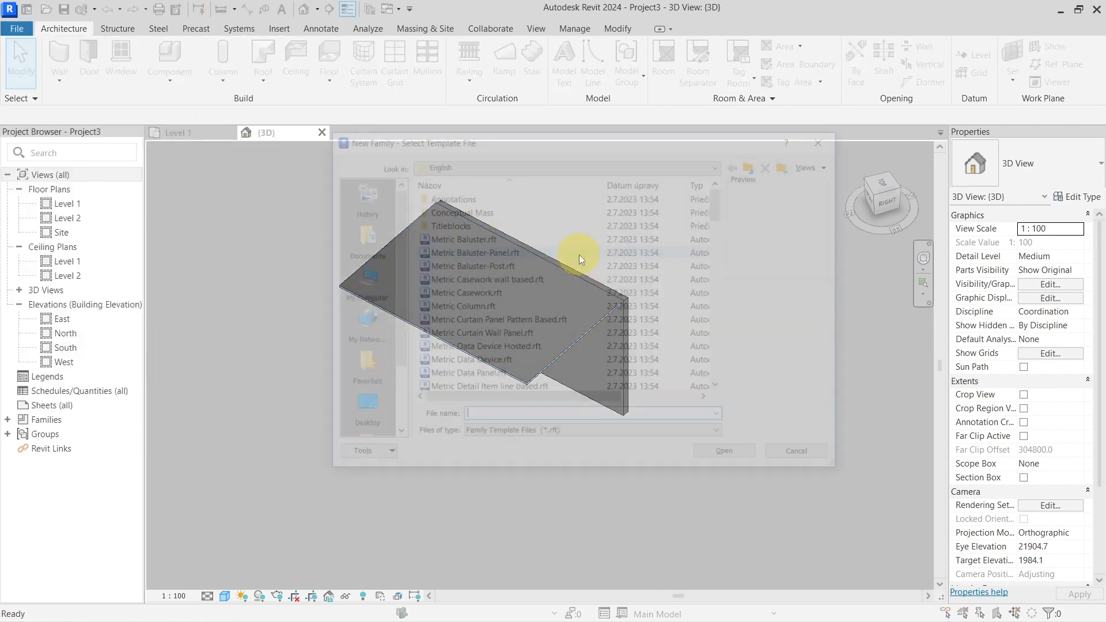
pyautogui.scroll(-7, 544, 311)
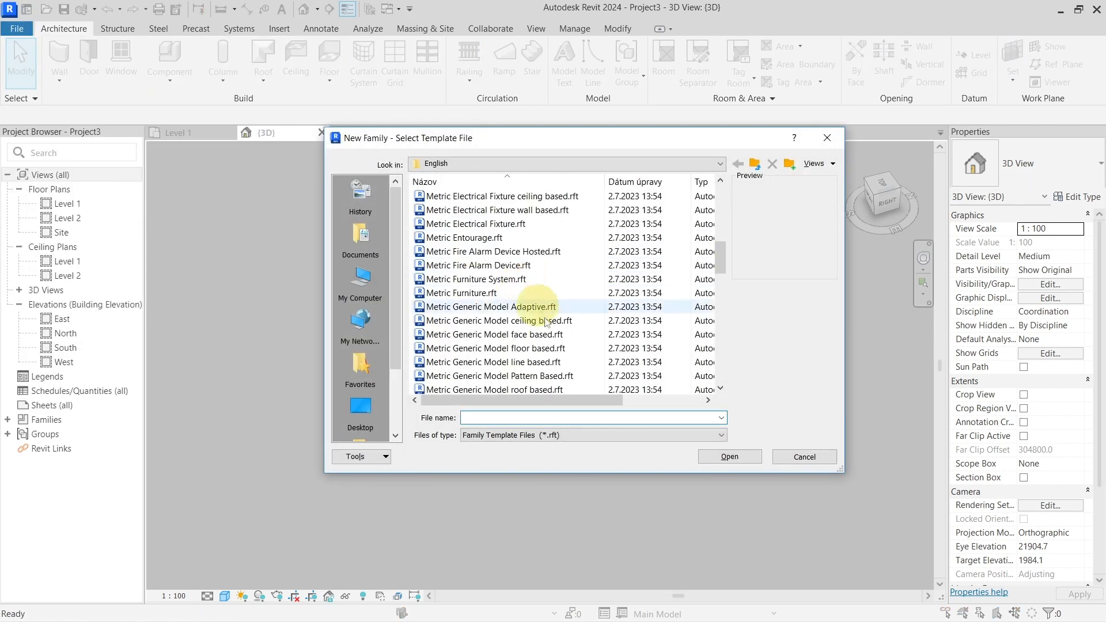
pyautogui.click(537, 335)
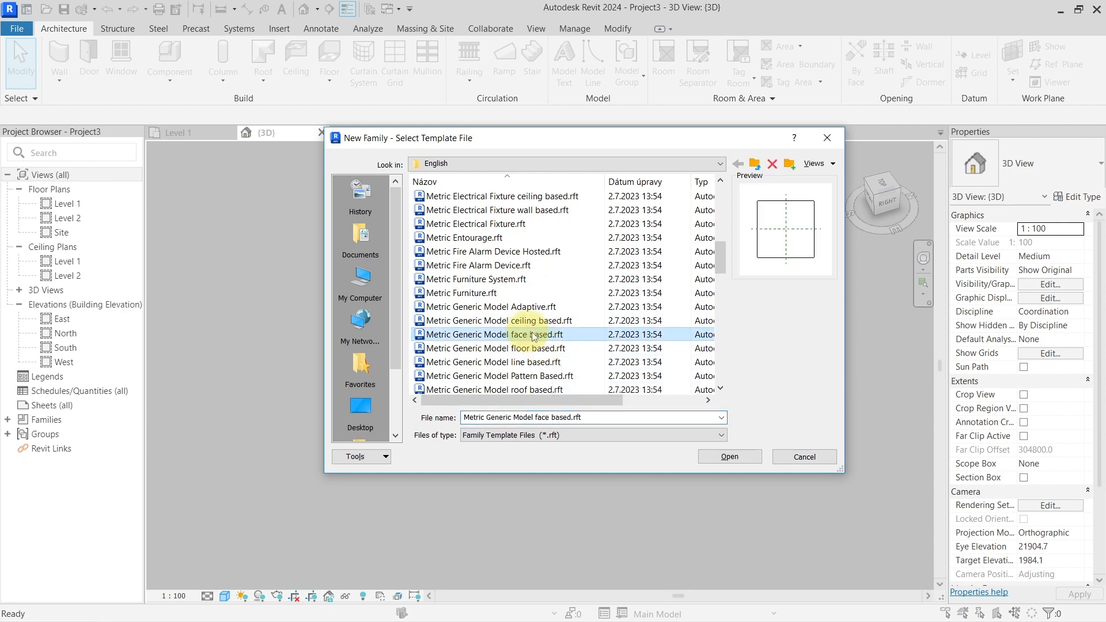
pyautogui.click(743, 456)
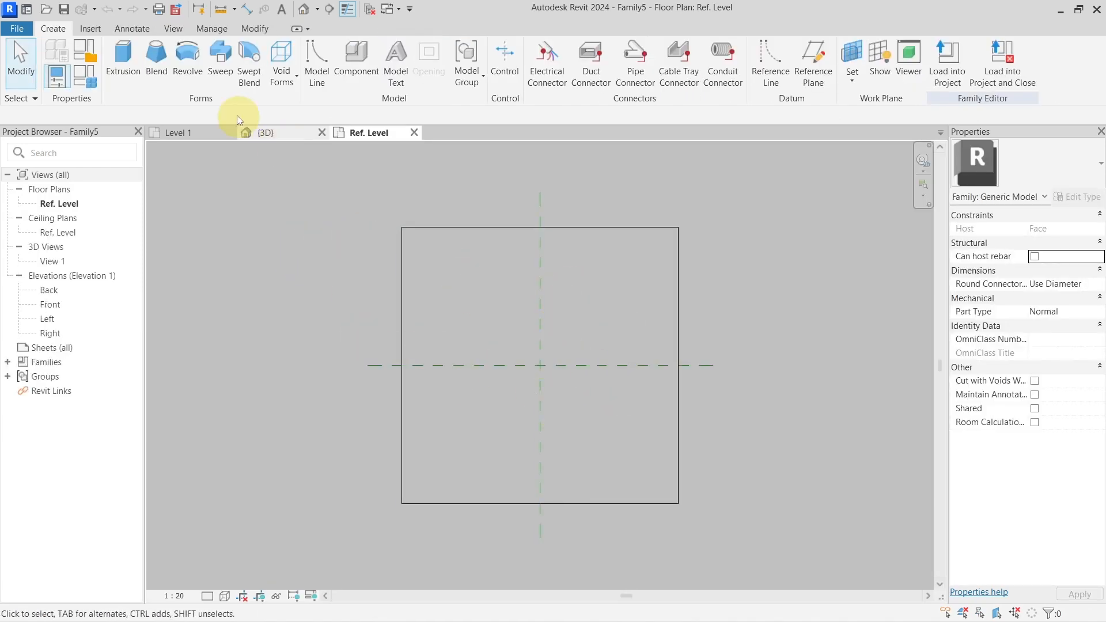
# - Import the CAD file pattern.dwg into the family's Ref. Level floor plan
pyautogui.click(91, 29)
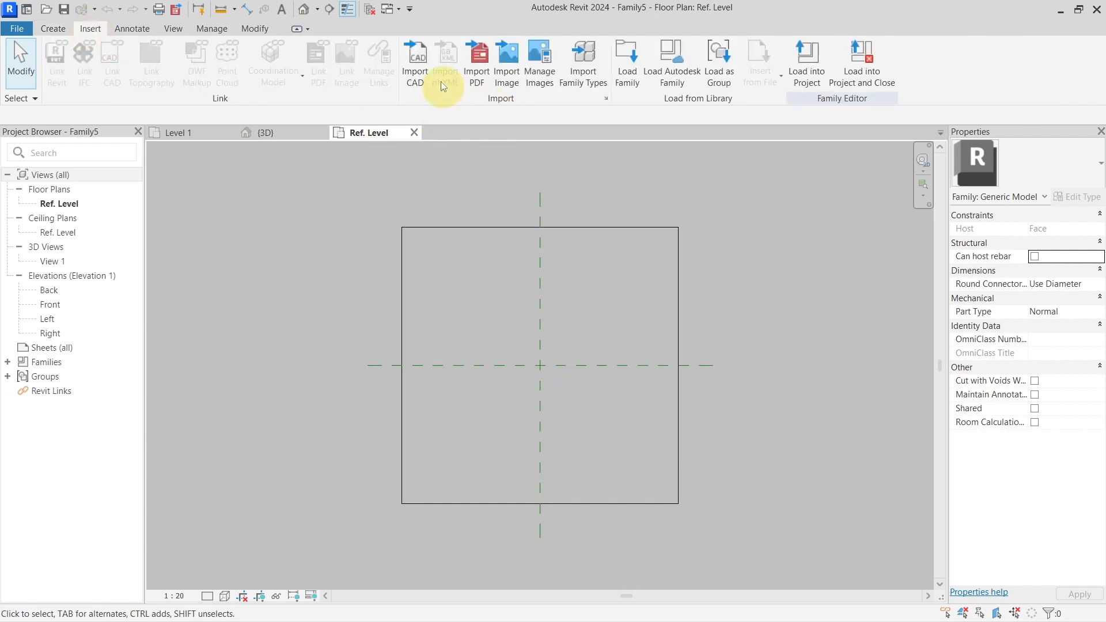
pyautogui.click(415, 64)
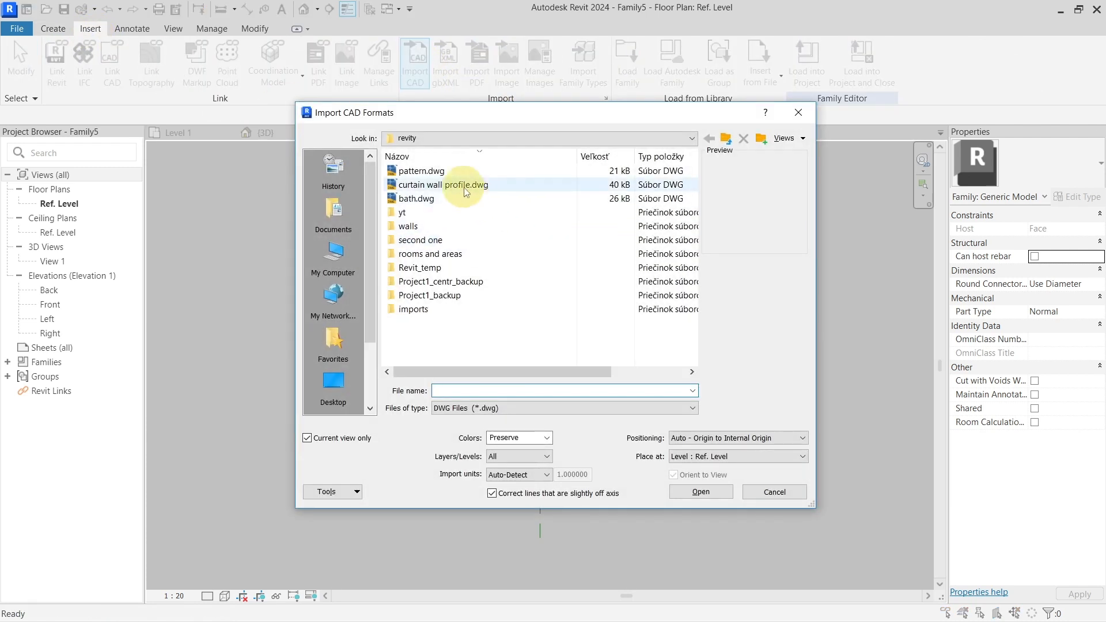
pyautogui.click(448, 173)
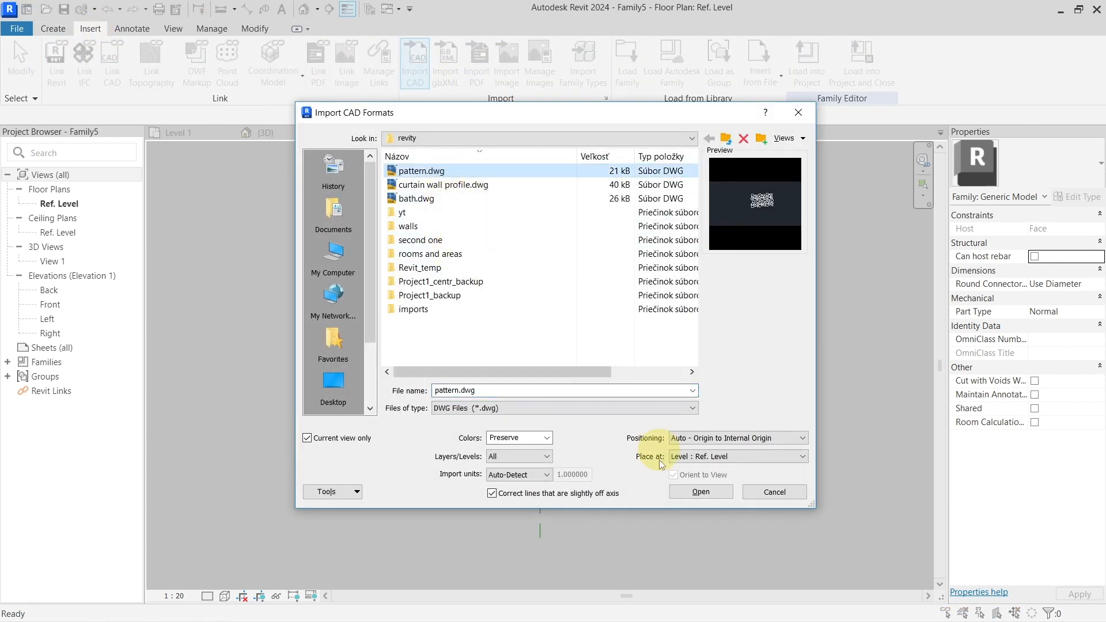
pyautogui.click(686, 492)
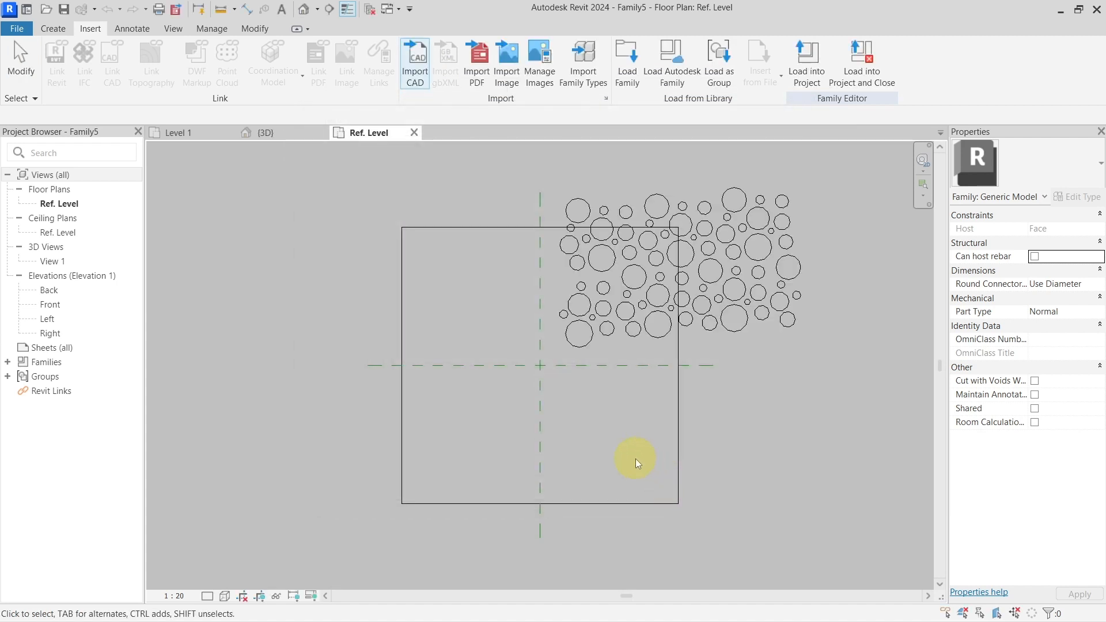
# - Try to sketch a void extrusion by picking individual circles of the imported CAD pattern
pyautogui.click(58, 35)
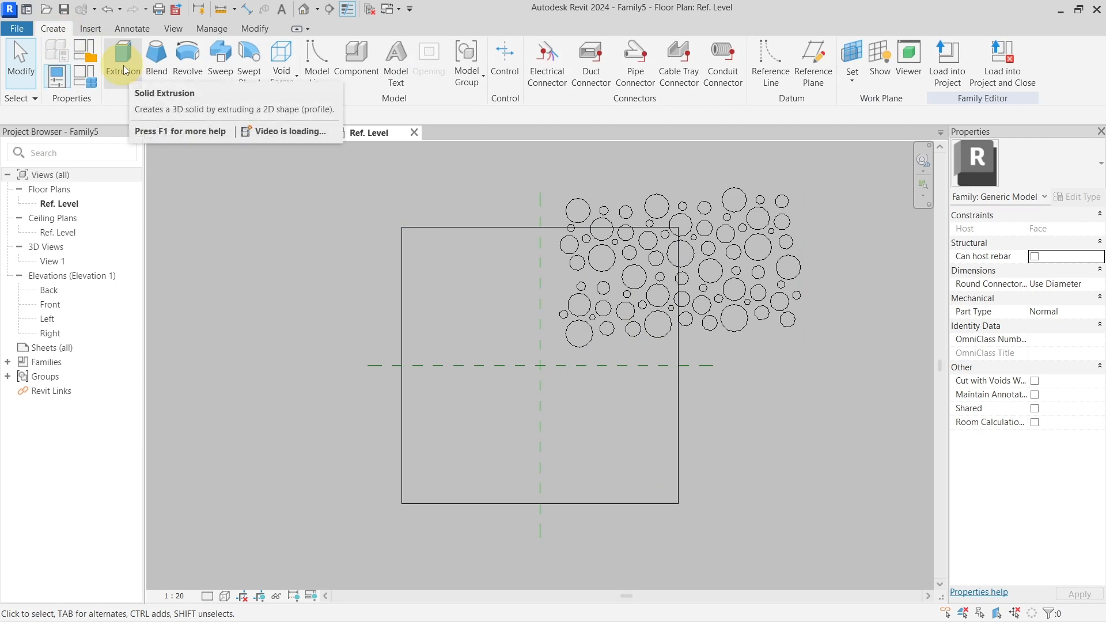
pyautogui.click(284, 84)
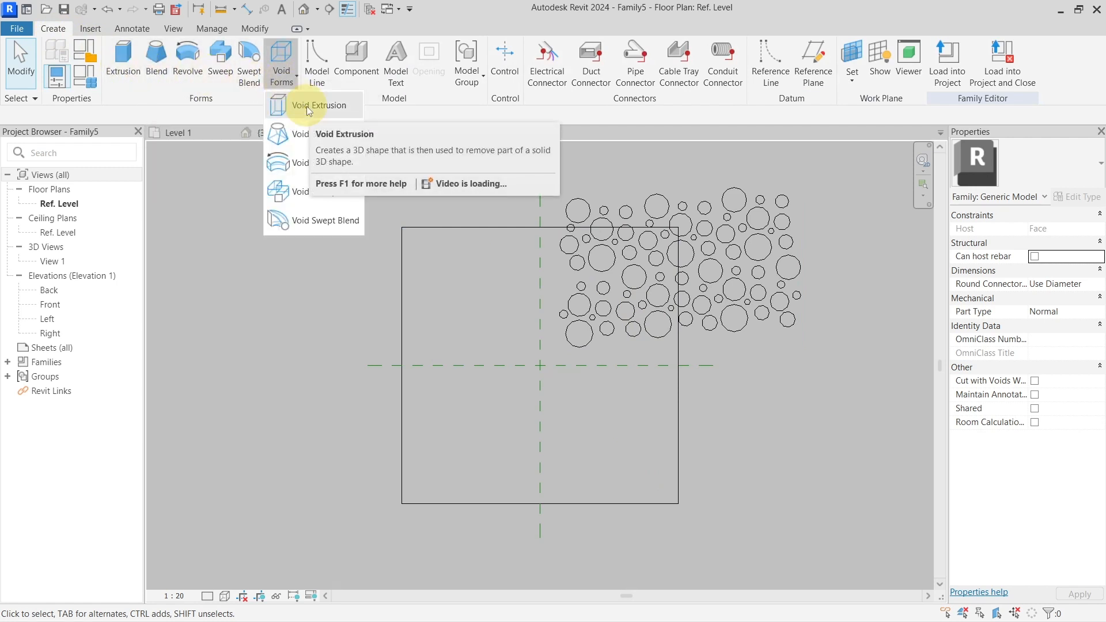
pyautogui.click(307, 107)
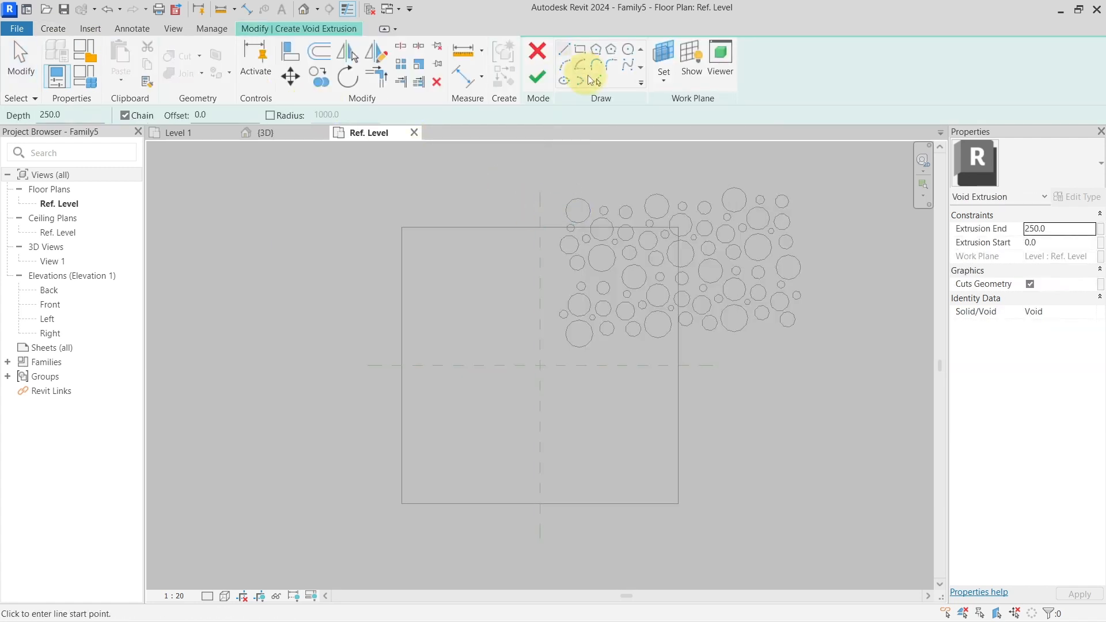
pyautogui.click(597, 82)
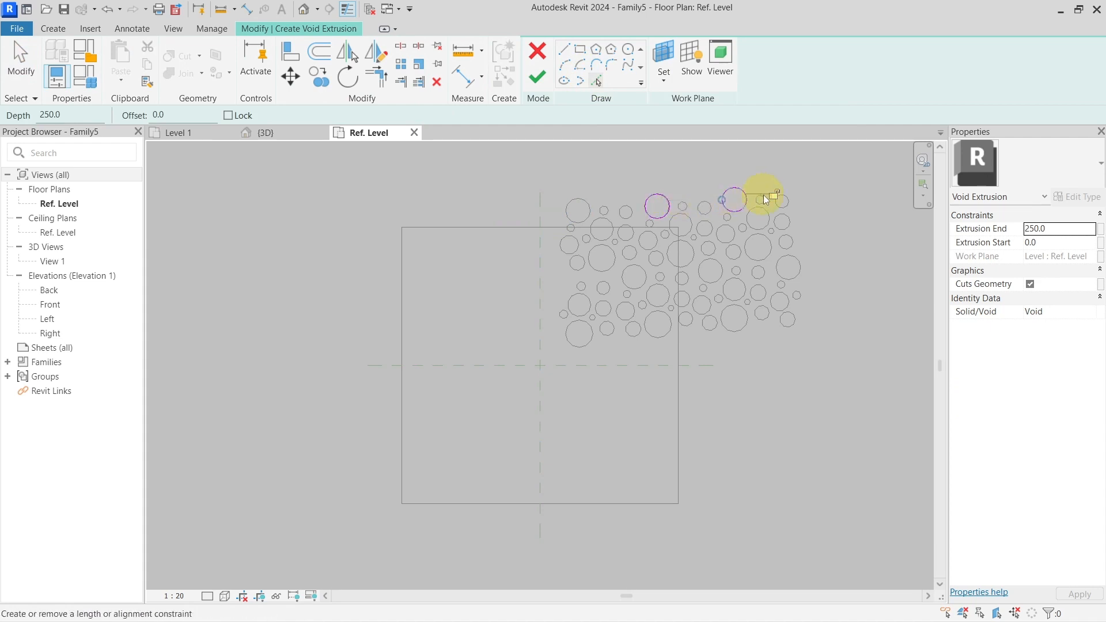
pyautogui.scroll(2, 765, 207)
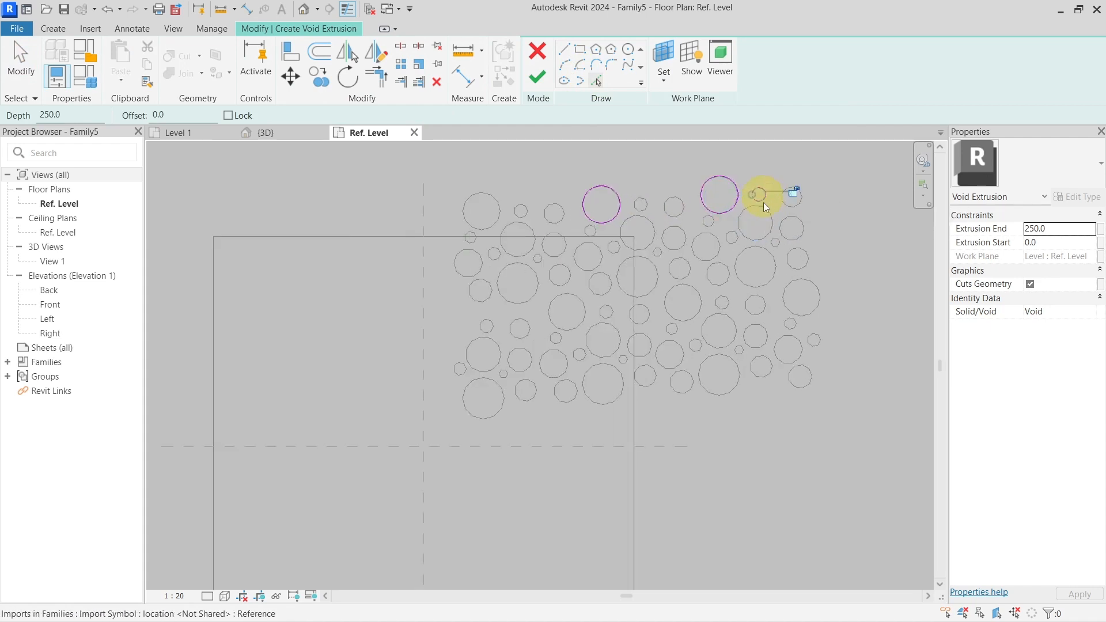
pyautogui.click(781, 219)
pyautogui.scroll(-2, 766, 242)
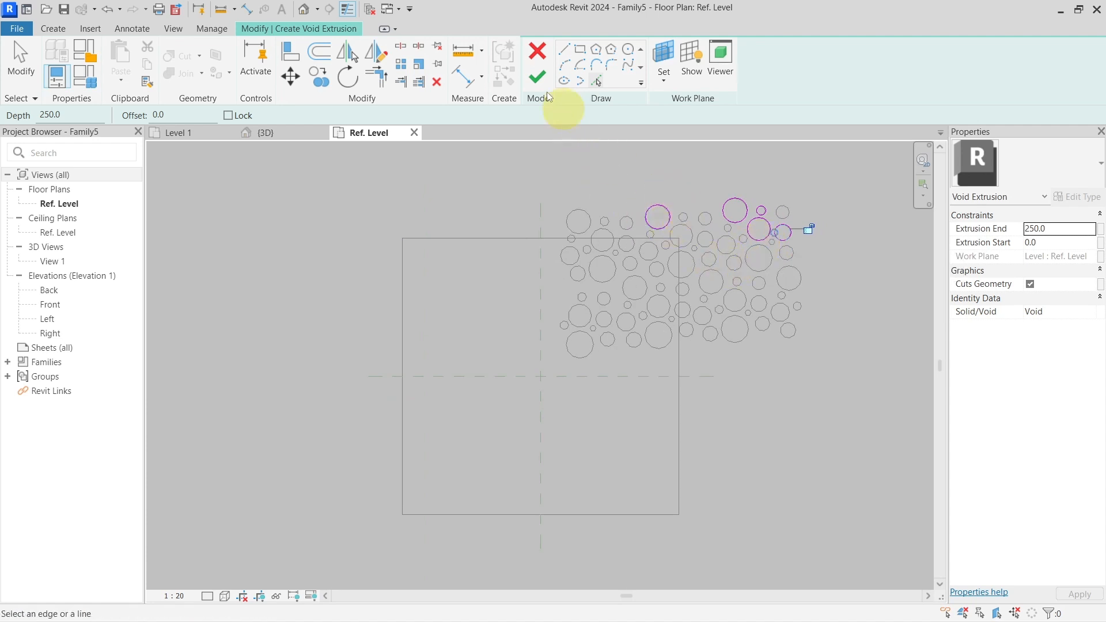
# - Discard the void extrusion sketch and undo the import of pattern.dwg
pyautogui.click(536, 51)
pyautogui.click(587, 328)
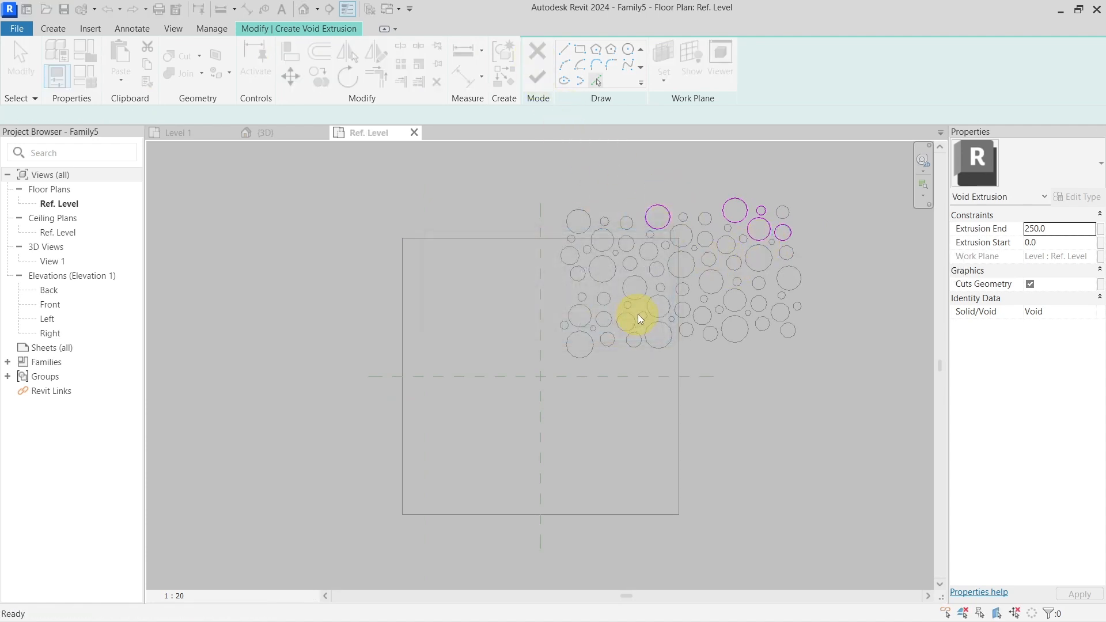
pyautogui.click(712, 298)
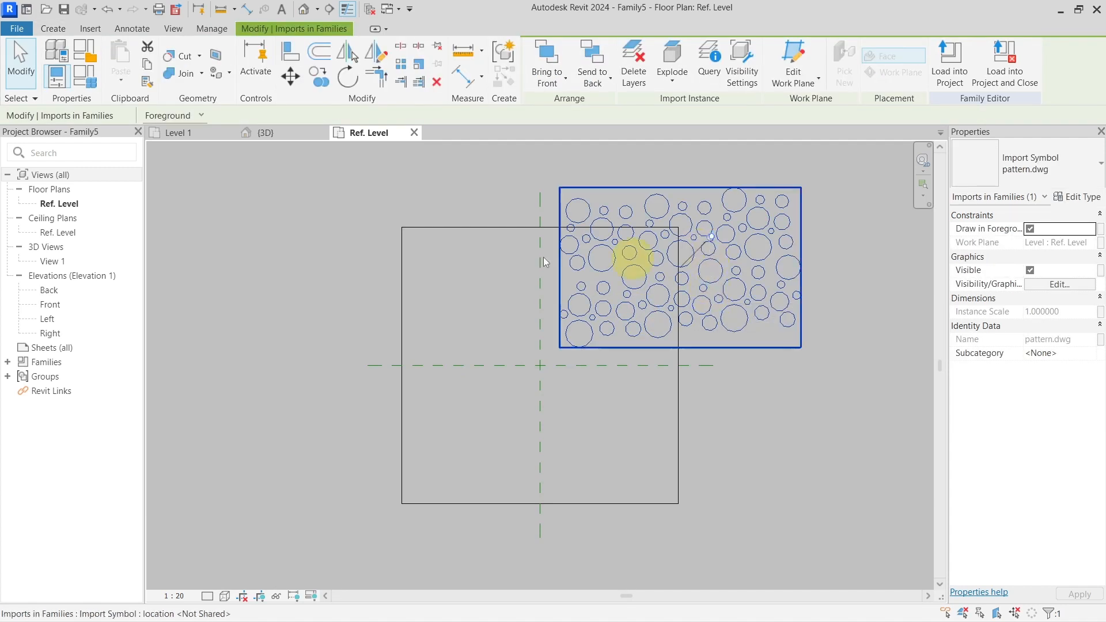
pyautogui.hotkey('ctrl', 'z')
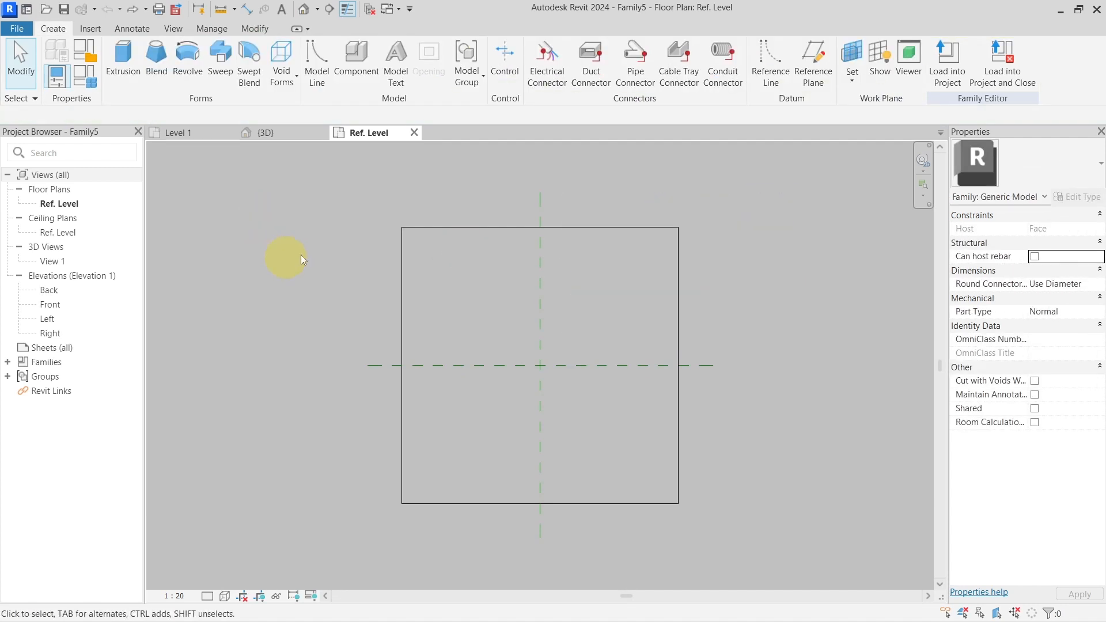
# - Start a void extrusion on Ref. Level and import pattern.dwg directly into its sketch
pyautogui.click(282, 84)
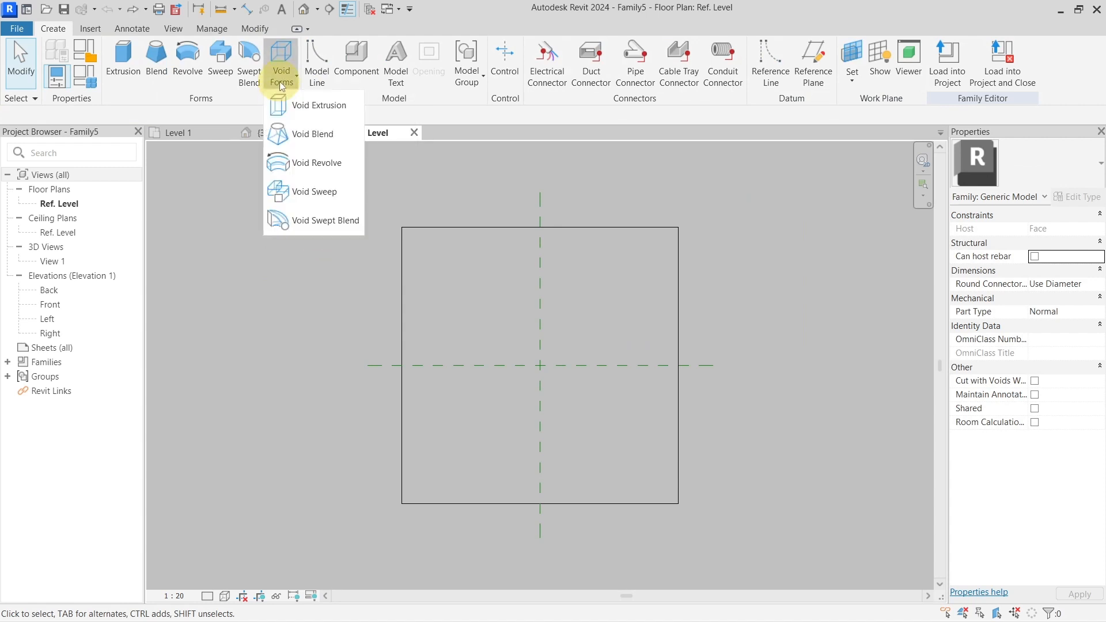
pyautogui.click(306, 110)
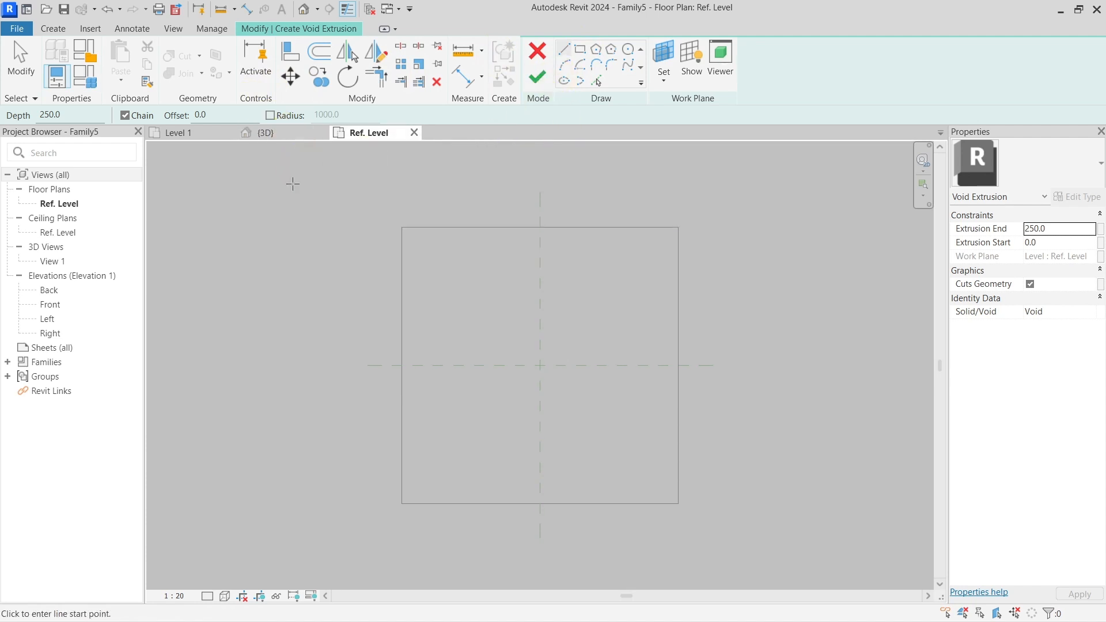
pyautogui.click(95, 31)
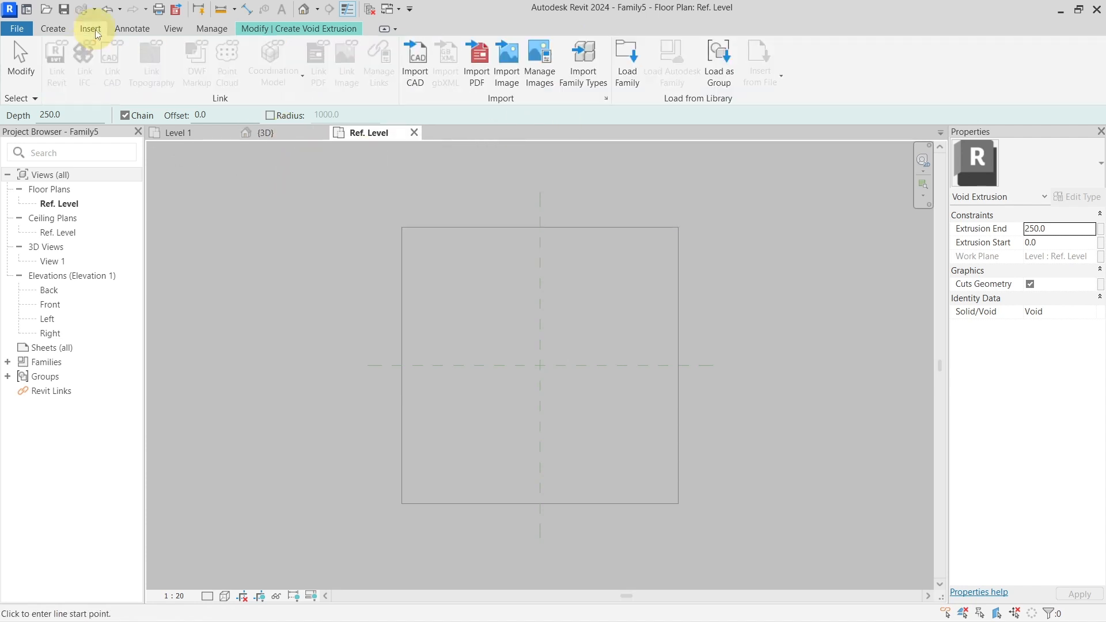
pyautogui.click(413, 82)
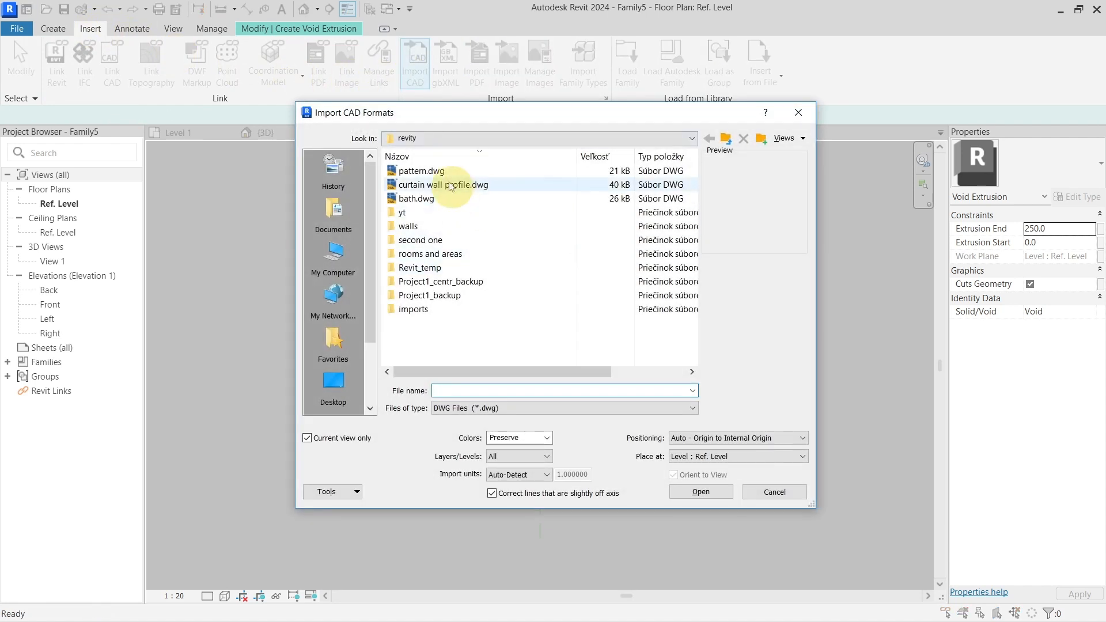
pyautogui.click(437, 171)
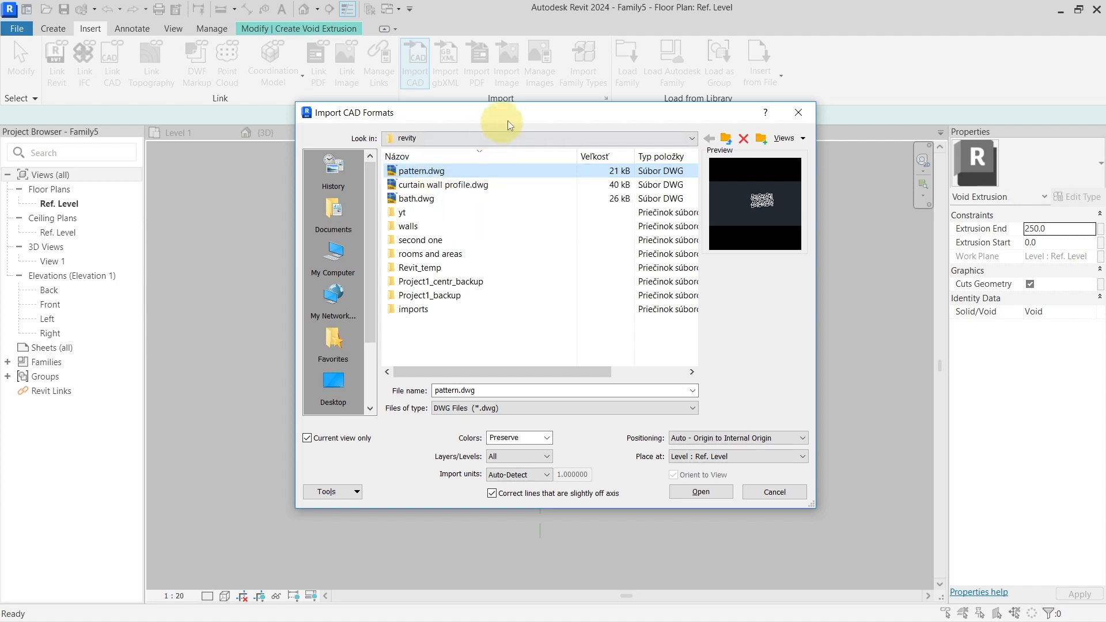
pyautogui.moveTo(520, 118); pyautogui.dragTo(542, 81)
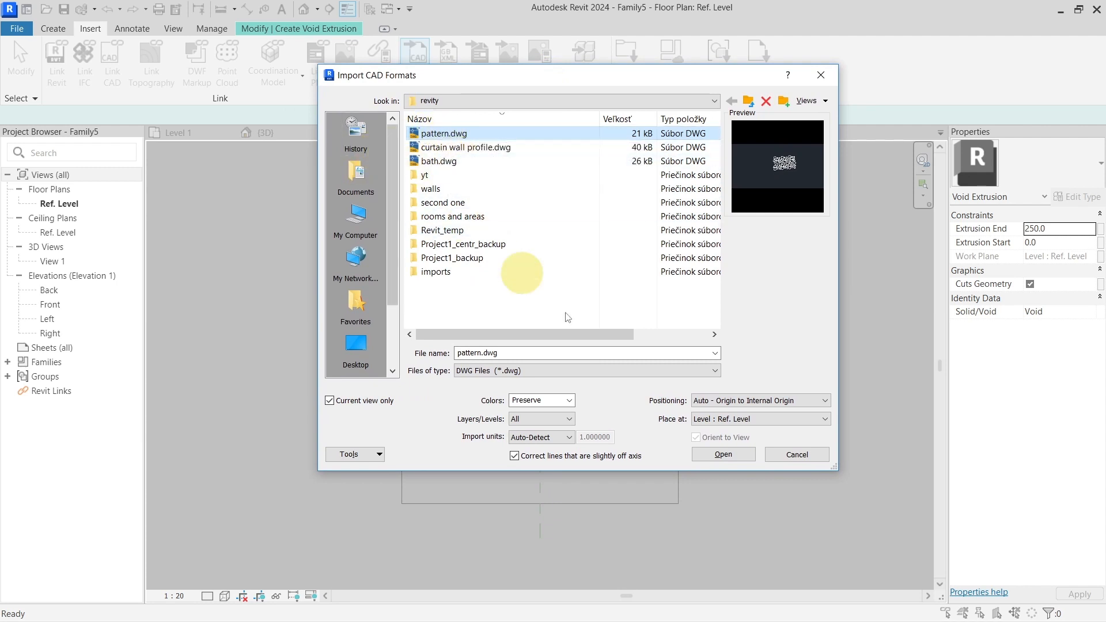
pyautogui.click(721, 455)
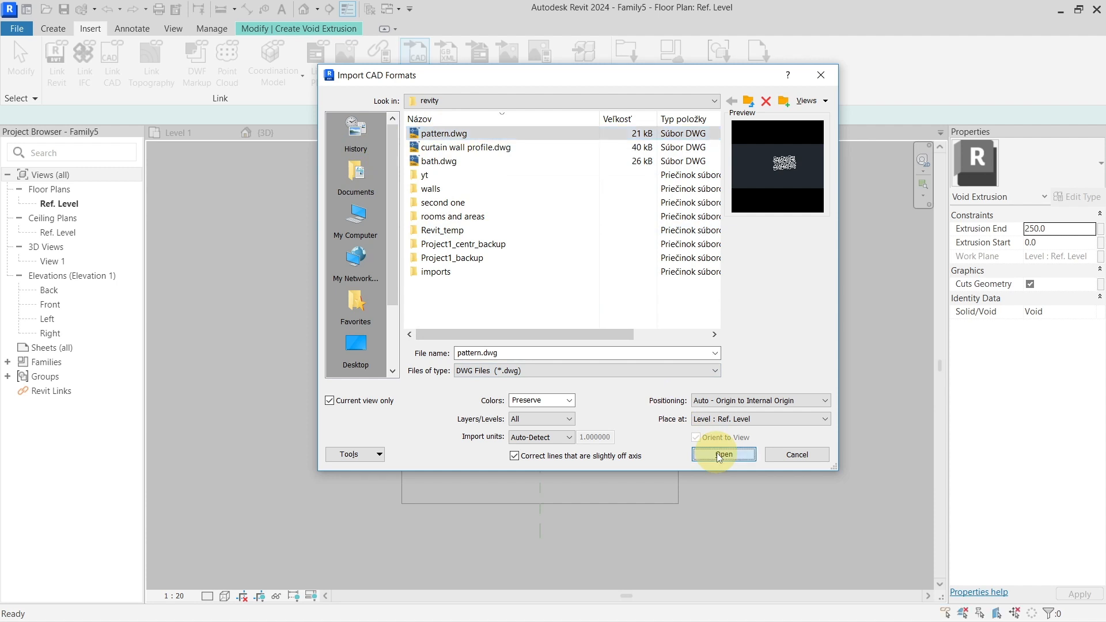
pyautogui.click(721, 317)
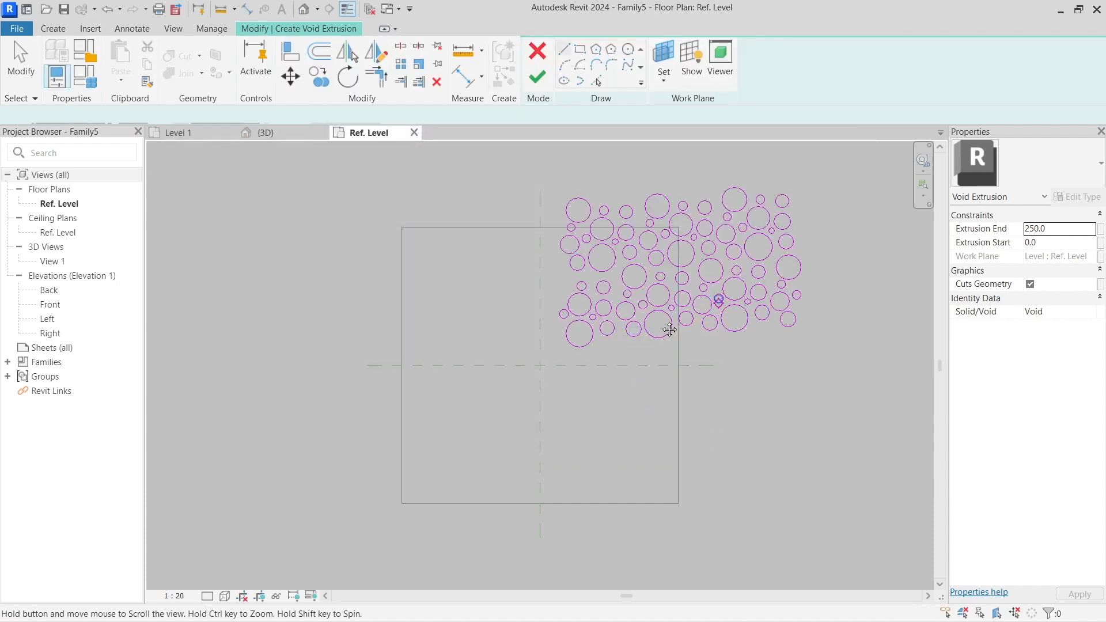
# - Select all the imported circle sketch lines and move them to the middle of the square host around the reference plane intersection
pyautogui.moveTo(670, 328); pyautogui.dragTo(607, 342, button='middle')
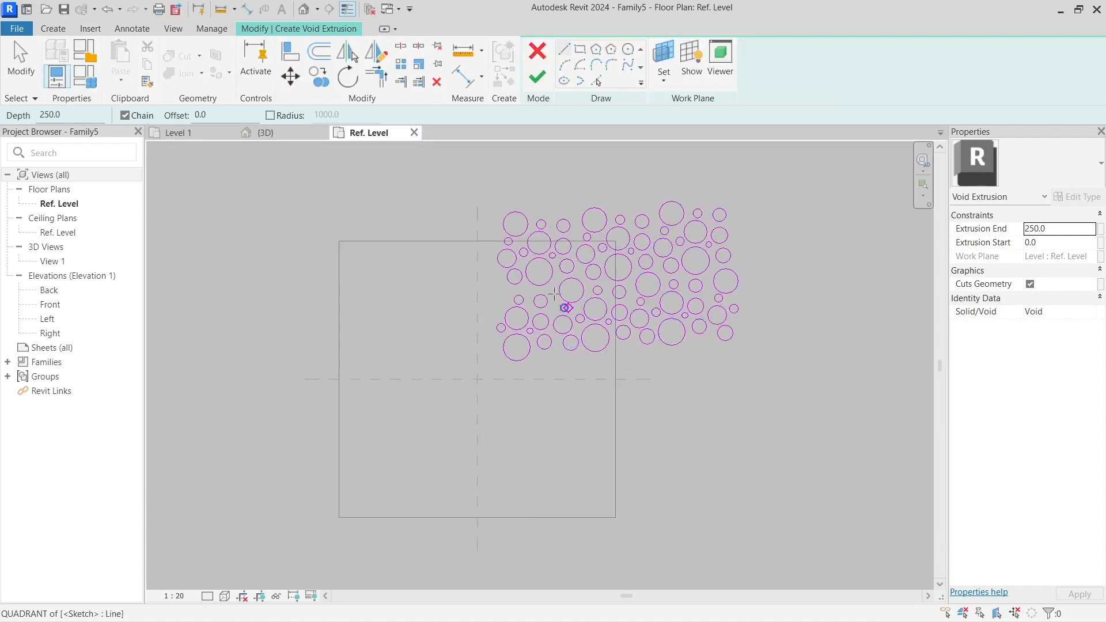
pyautogui.press('Escape')
pyautogui.press('Escape')
pyautogui.moveTo(469, 167)
pyautogui.mouseDown()
pyautogui.moveTo(546, 266)
pyautogui.moveTo(791, 399)
pyautogui.mouseUp()
pyautogui.moveTo(648, 277); pyautogui.dragTo(511, 371)
pyautogui.moveTo(484, 341); pyautogui.dragTo(597, 327, button='middle')
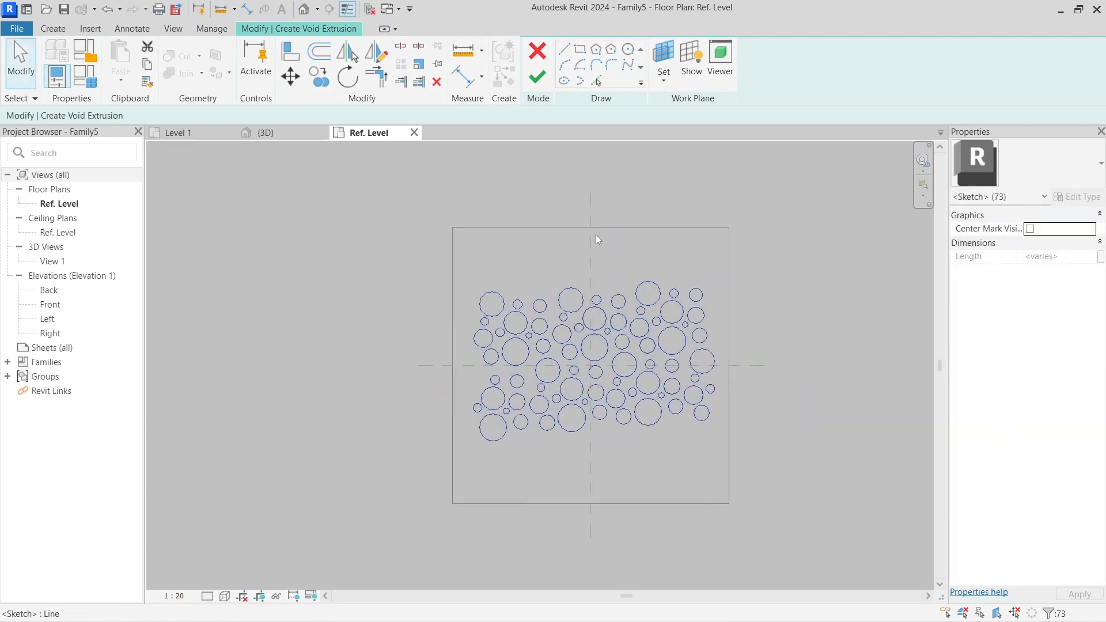
# - Finish the void extrusion sketch and show the family in the default 3D view
pyautogui.click(539, 84)
pyautogui.moveTo(780, 478); pyautogui.dragTo(740, 432, button='middle')
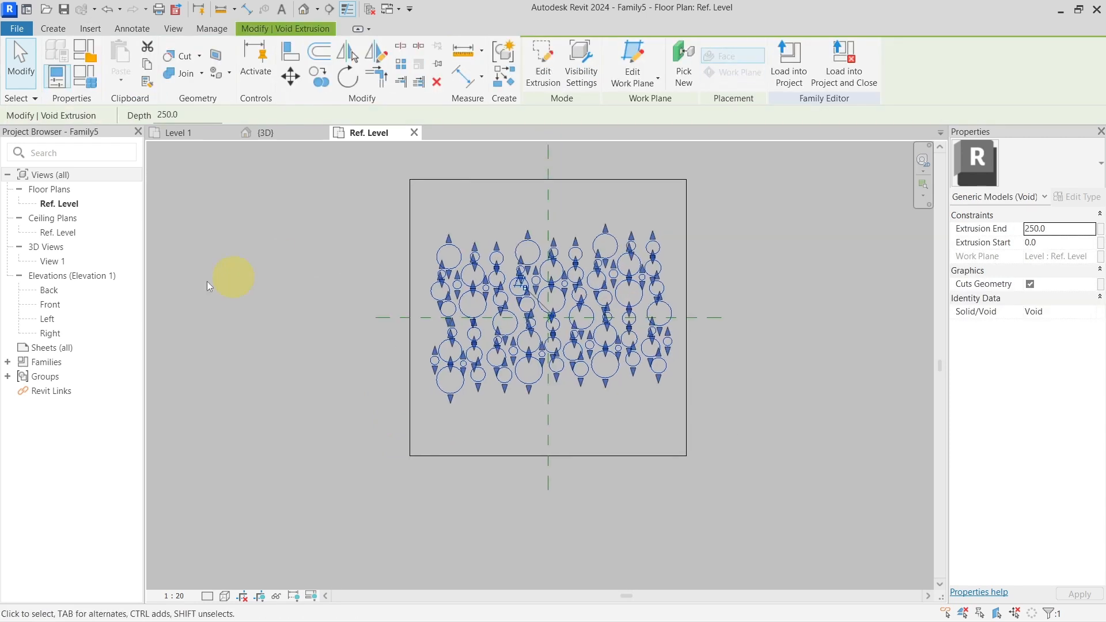
pyautogui.click(305, 9)
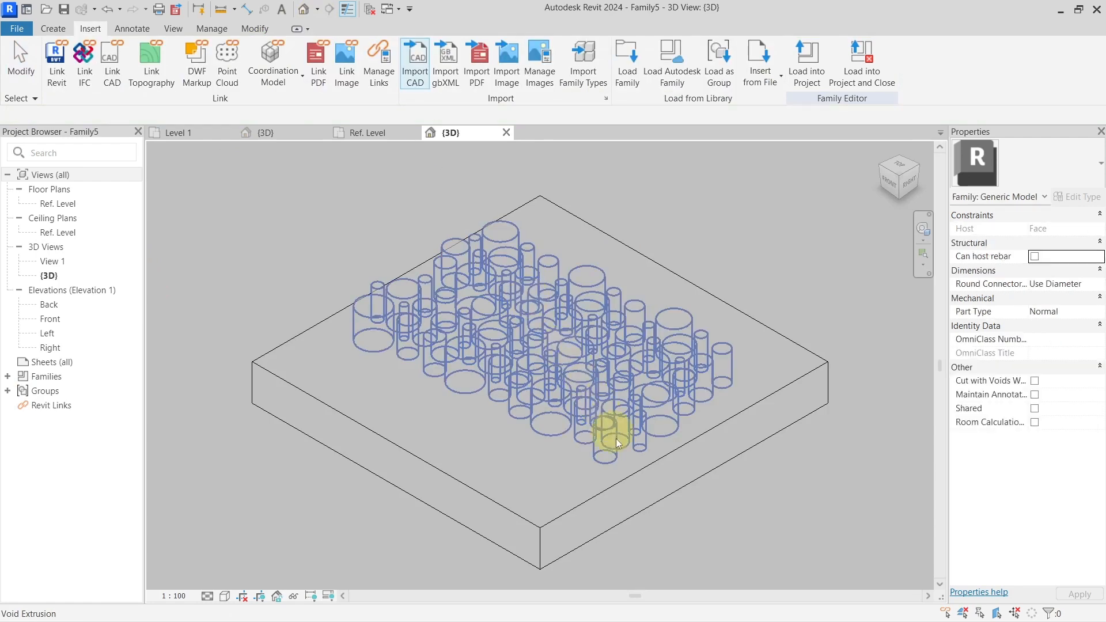
# - Stretch the void extrusion down through the full thickness of the host, to an extrusion start of about -778
pyautogui.click(631, 413)
pyautogui.moveTo(698, 501); pyautogui.dragTo(526, 338, button='middle')
pyautogui.moveTo(529, 339); pyautogui.dragTo(530, 531)
pyautogui.keyDown('shift'); pyautogui.moveTo(680, 323); pyautogui.dragTo(774, 464, button='middle'); pyautogui.keyUp('shift')
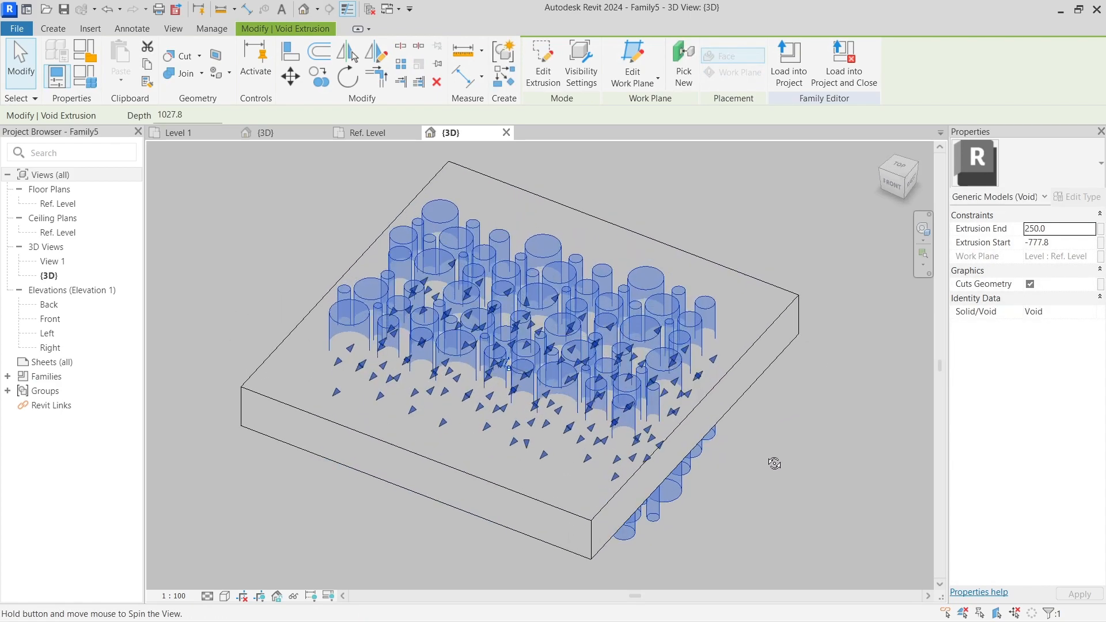
pyautogui.click(811, 431)
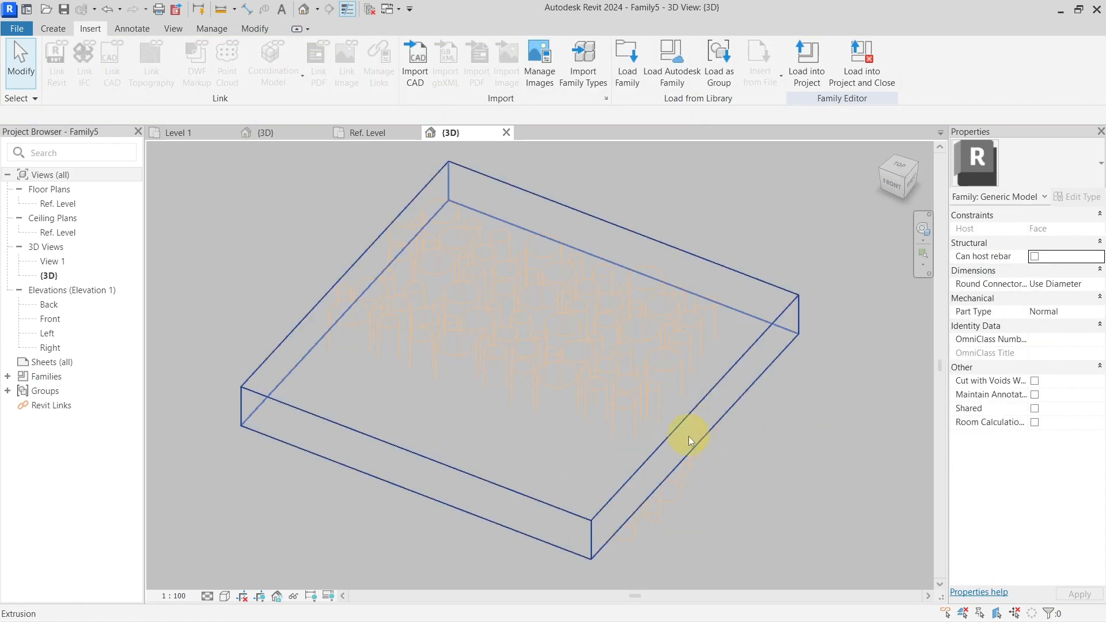
# - Enable Cut with Voids When Loaded and load the family into the project for placement on faces
pyautogui.moveTo(762, 404); pyautogui.dragTo(653, 375, button='middle')
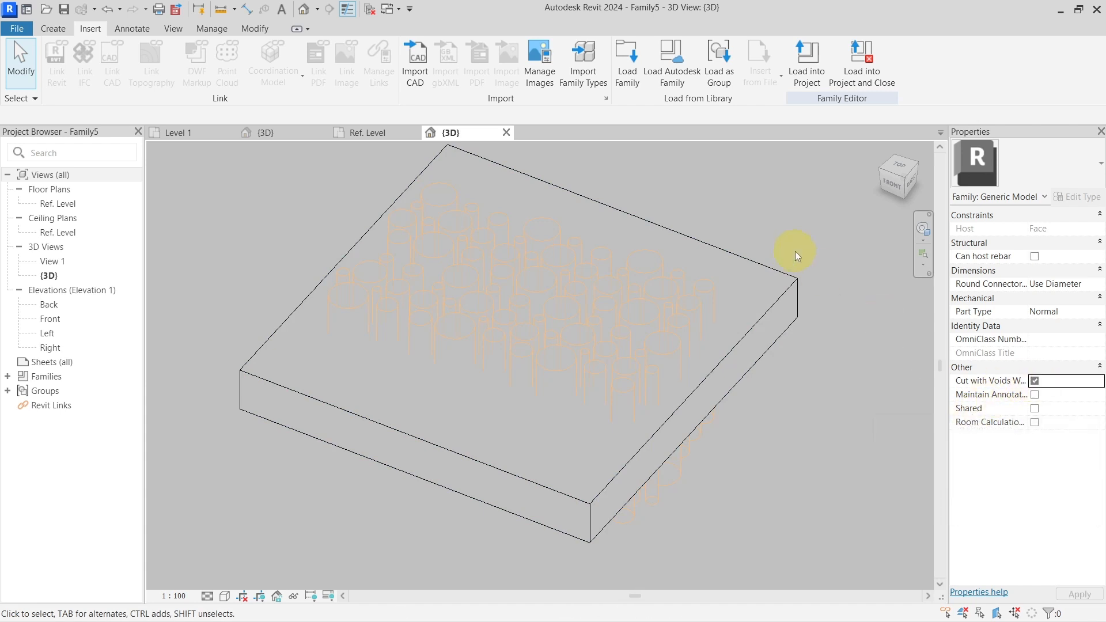
pyautogui.click(805, 80)
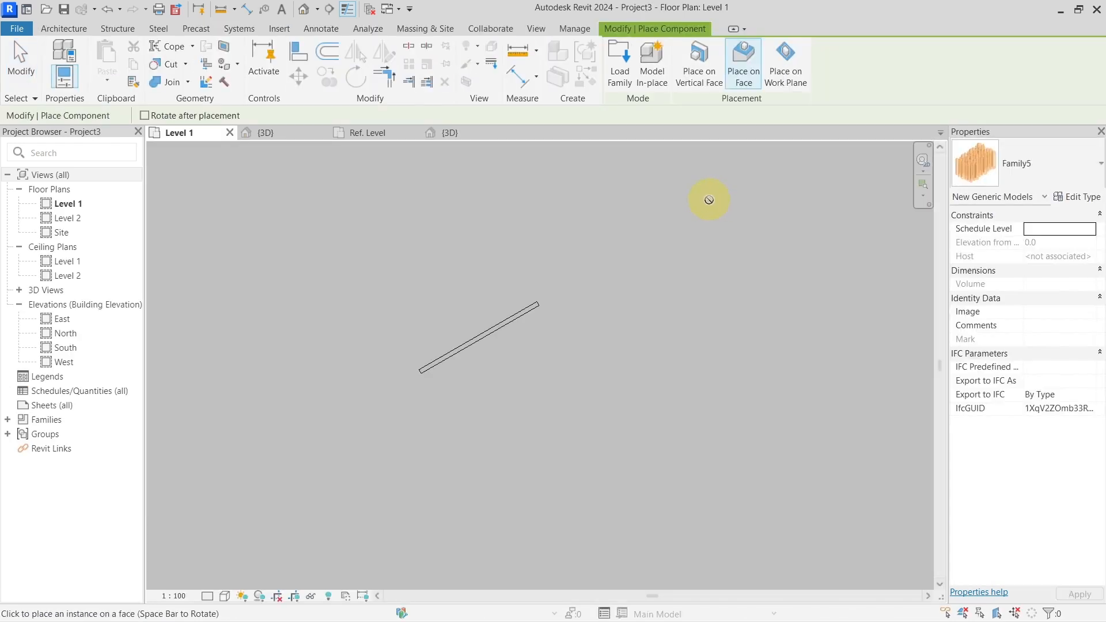
pyautogui.click(747, 84)
# - Place five instances of the void family across the ceiling's top face in the project's 3D view, rotating them where needed to fit
pyautogui.click(280, 139)
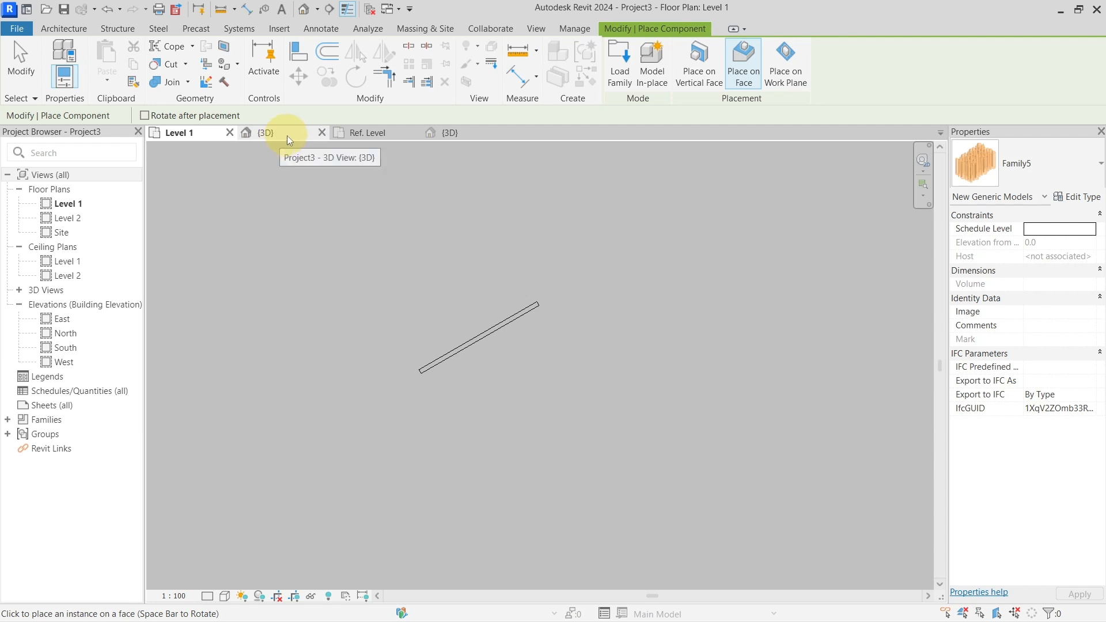
pyautogui.scroll(3, 611, 374)
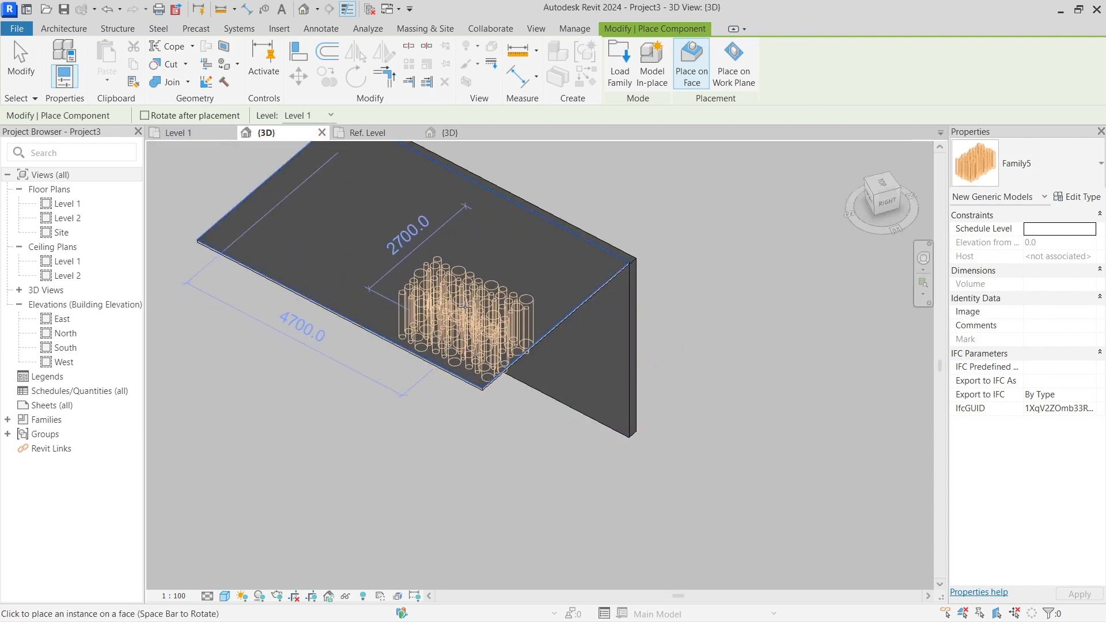
pyautogui.click(435, 287)
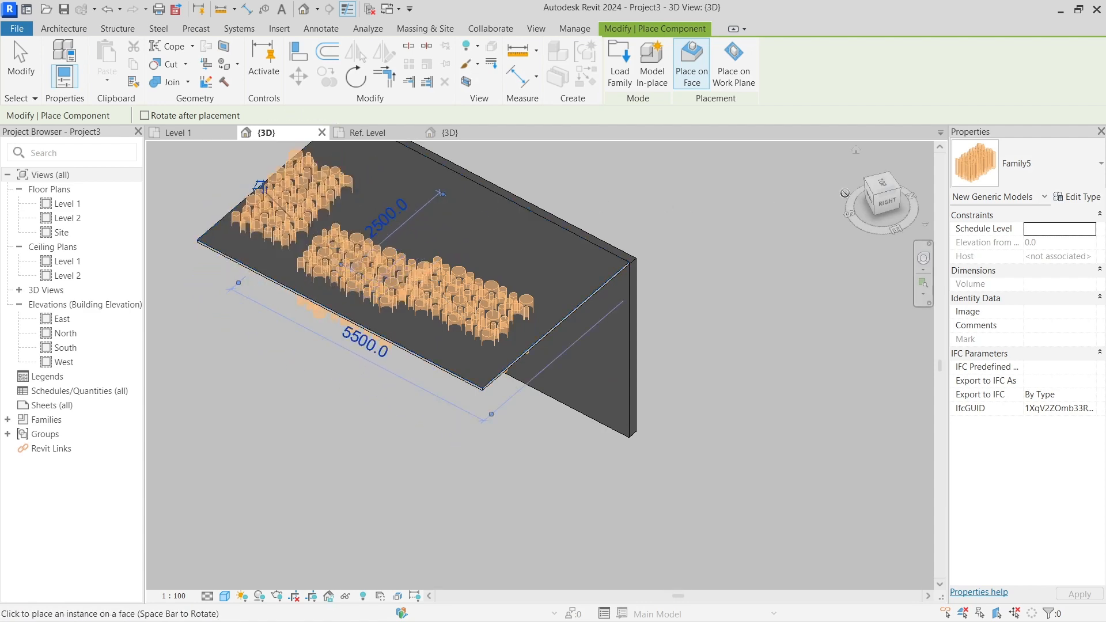
pyautogui.click(882, 184)
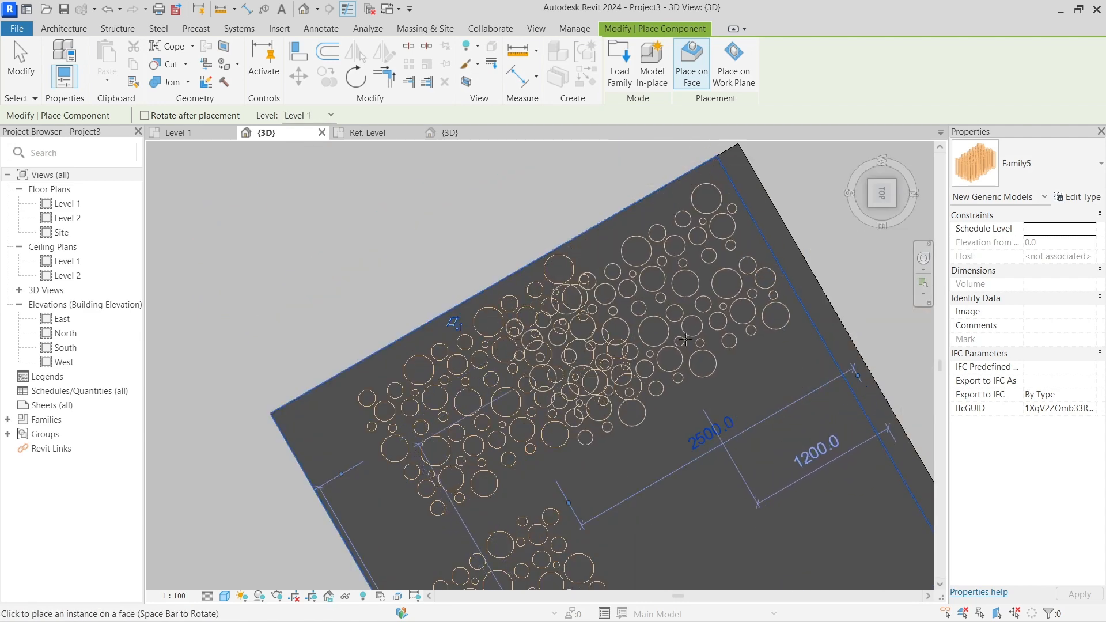
pyautogui.scroll(-2, 640, 318)
pyautogui.moveTo(704, 397); pyautogui.dragTo(604, 314, button='middle')
pyautogui.press('space')
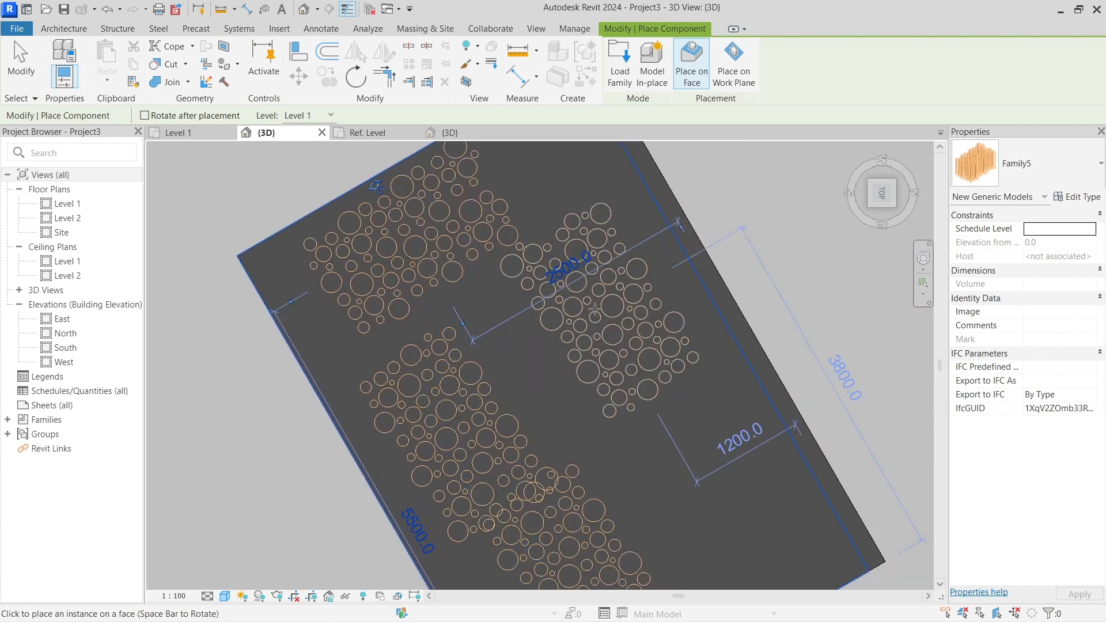
pyautogui.click(599, 330)
pyautogui.moveTo(655, 406); pyautogui.dragTo(622, 358, button='middle')
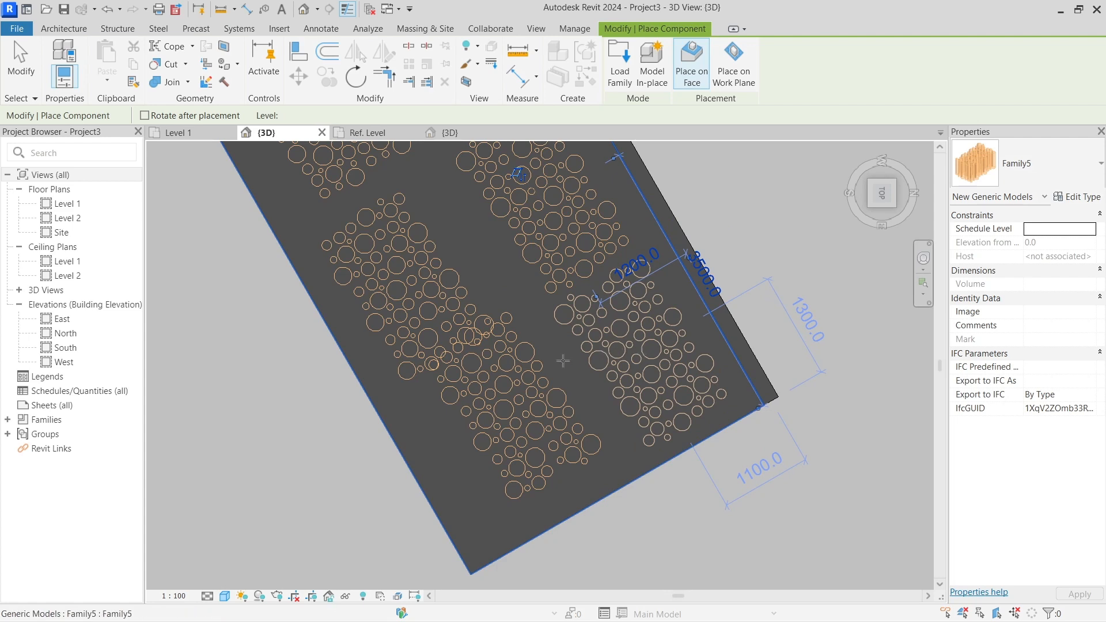
pyautogui.press('Escape')
pyautogui.press('Escape')
# - Move the two overlapping void instances on the ceiling apart along its length
pyautogui.click(430, 289)
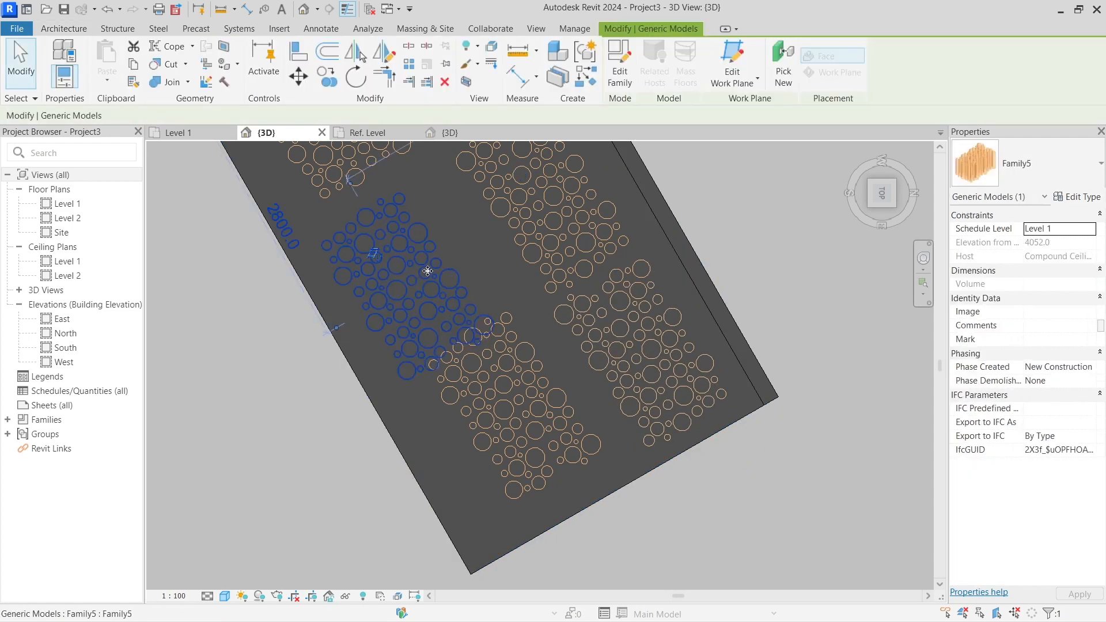
pyautogui.moveTo(427, 271); pyautogui.dragTo(433, 250)
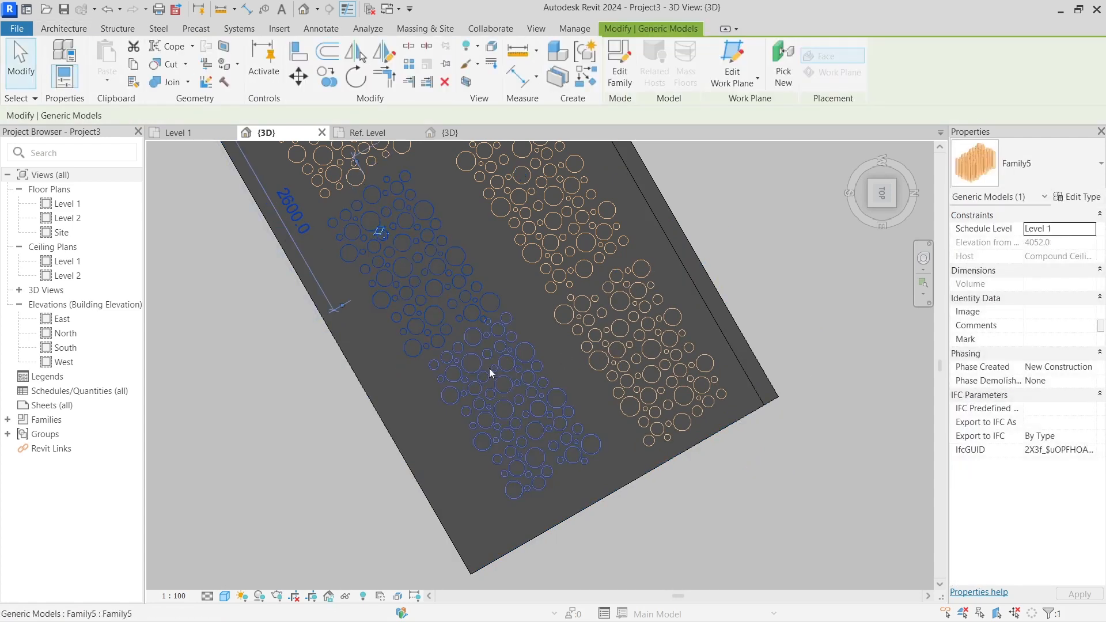
pyautogui.click(508, 396)
pyautogui.moveTo(508, 411); pyautogui.dragTo(503, 433)
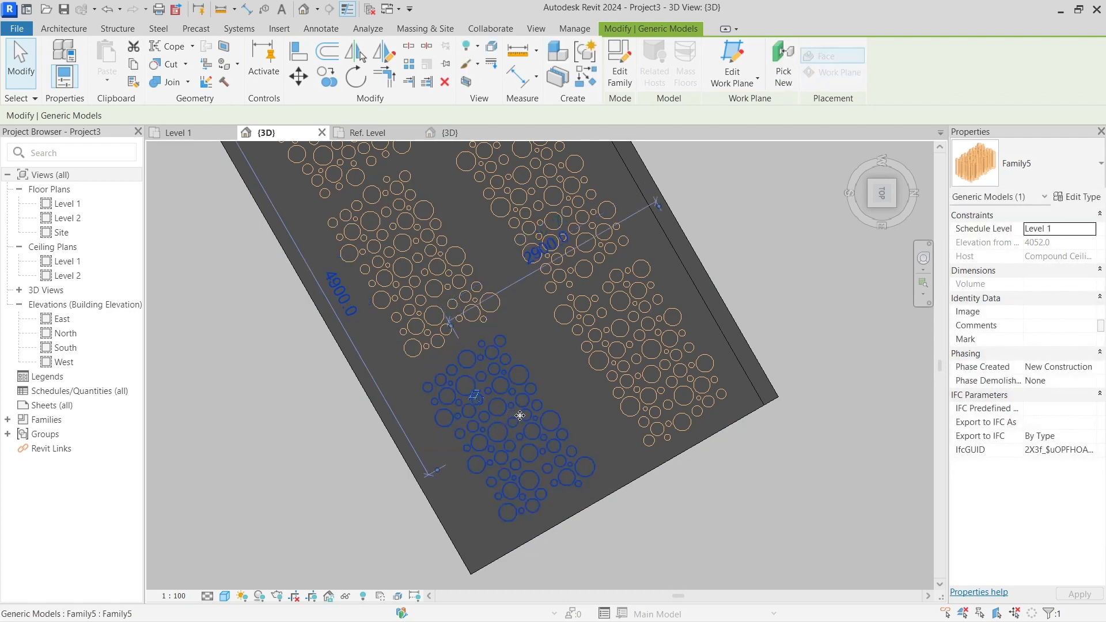
# - Create similar instances of the void family and place five of them on the wall face, one rotated to stand vertically
pyautogui.scroll(-3, 520, 415)
pyautogui.keyDown('shift'); pyautogui.moveTo(721, 444); pyautogui.dragTo(540, 354, button='middle'); pyautogui.keyUp('shift')
pyautogui.scroll(2, 481, 322)
pyautogui.click(481, 322)
pyautogui.press('c')
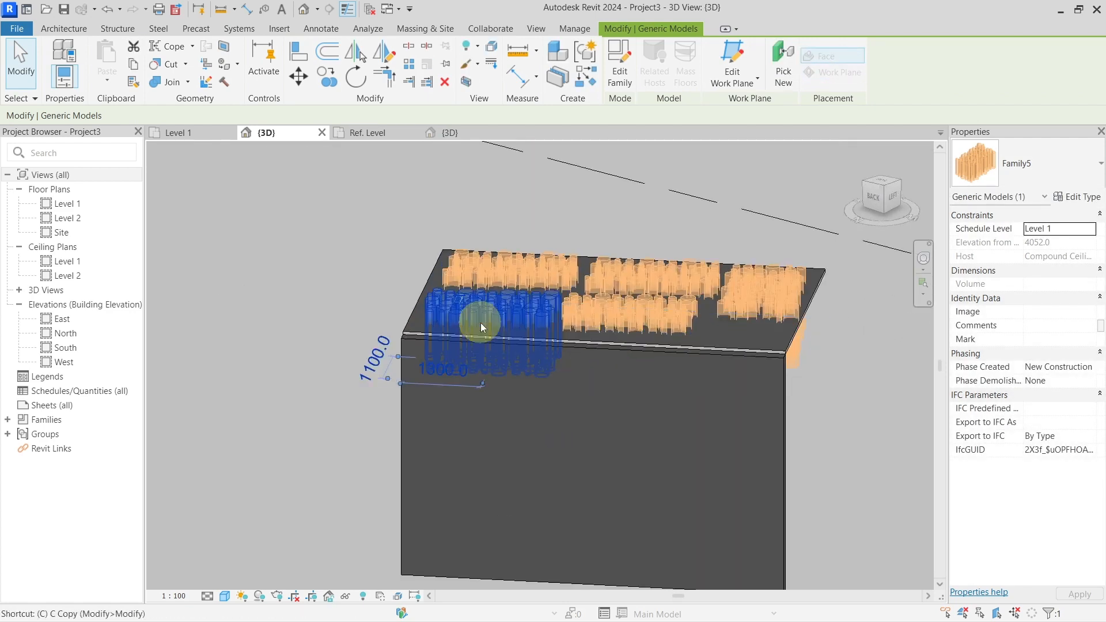
pyautogui.press('s')
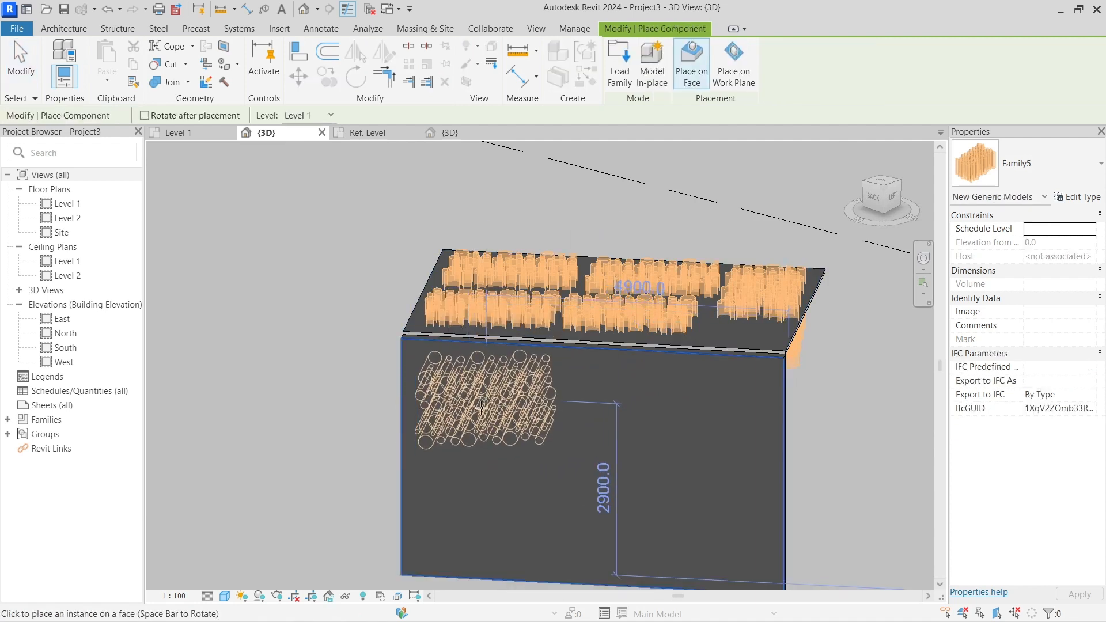
pyautogui.click(481, 406)
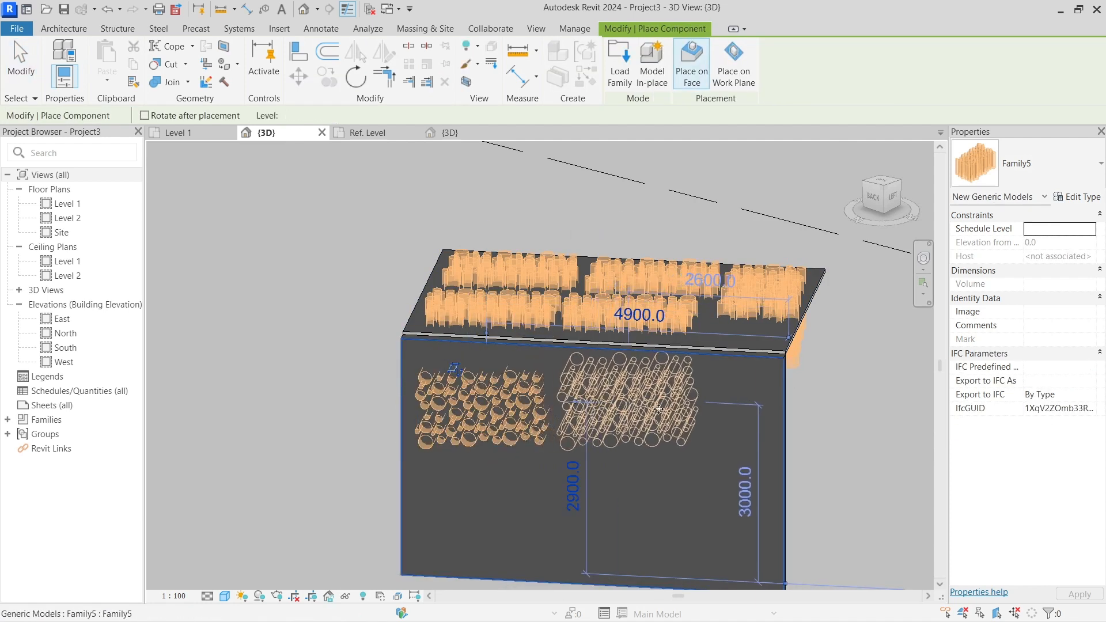
pyautogui.click(723, 415)
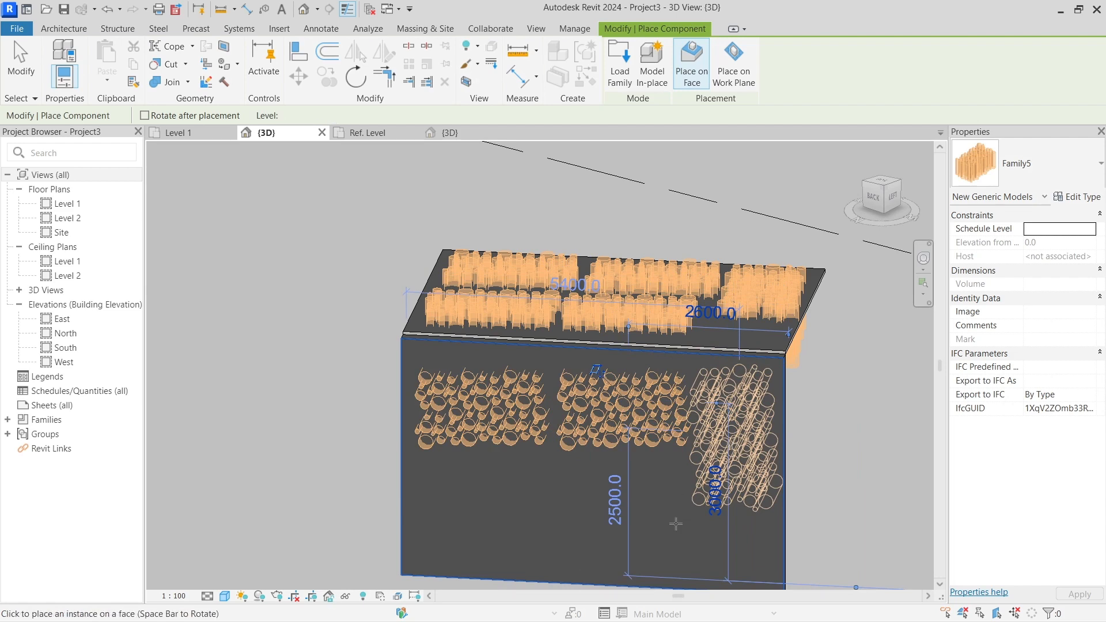
pyautogui.click(676, 524)
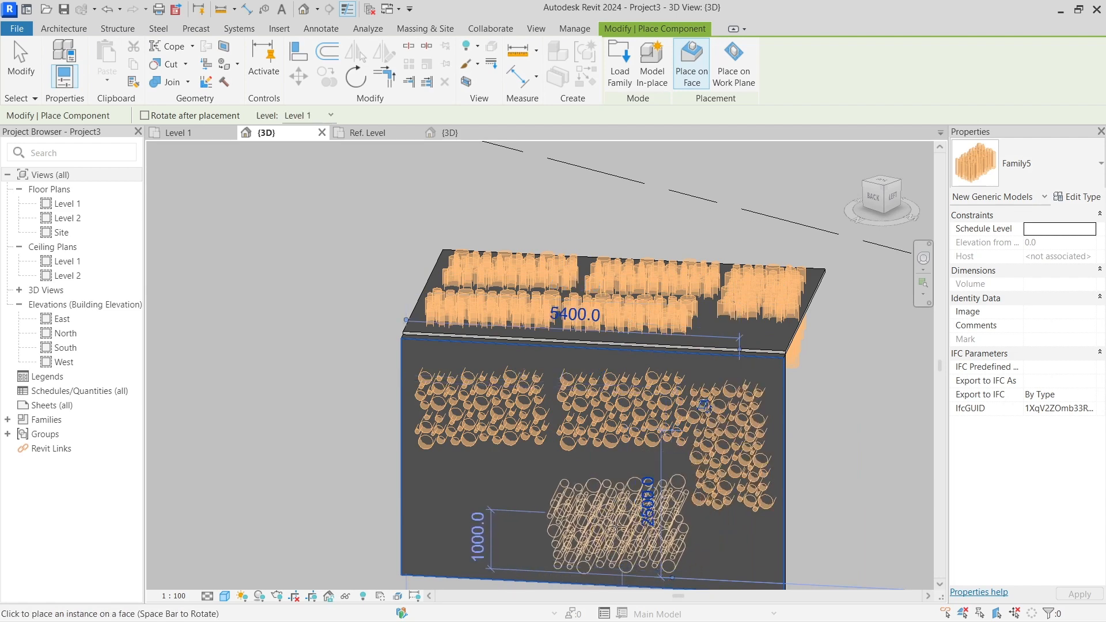
pyautogui.click(490, 523)
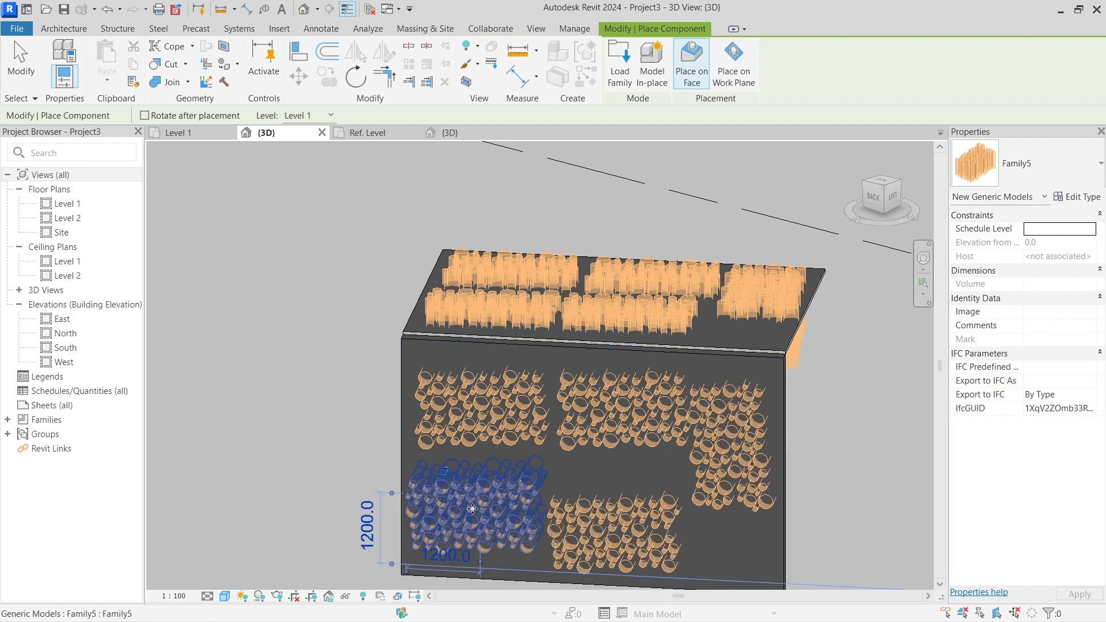
pyautogui.click(476, 510)
pyautogui.press('Escape')
pyautogui.press('Escape')
# - Cut the ceiling geometry with the void instances placed on it
pyautogui.scroll(-2, 495, 504)
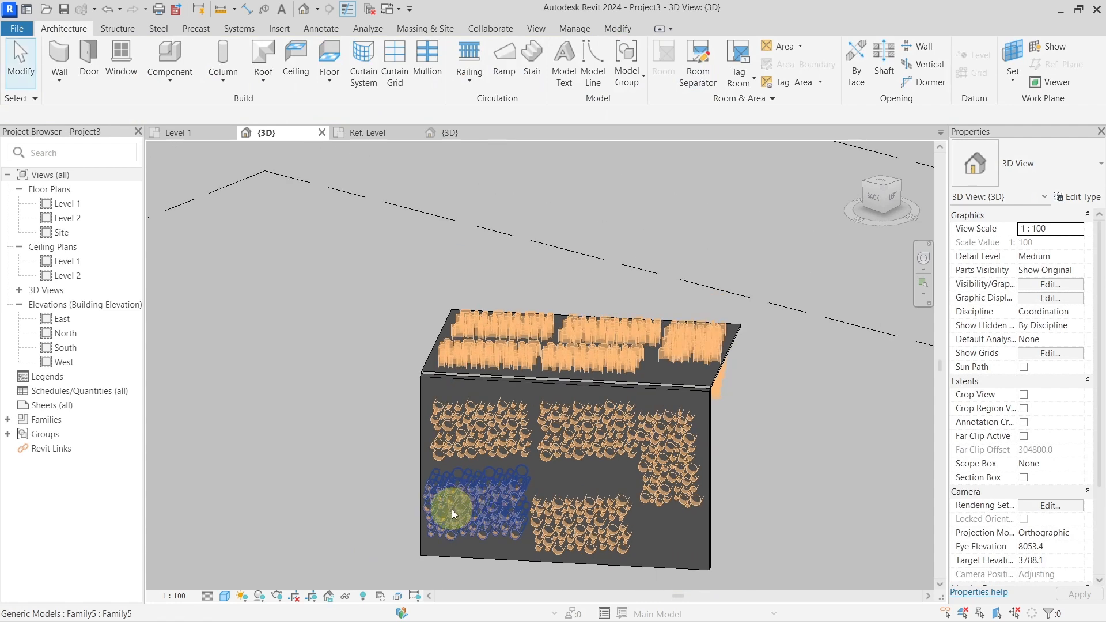
pyautogui.moveTo(452, 509); pyautogui.dragTo(378, 455, button='middle')
pyautogui.click(386, 448)
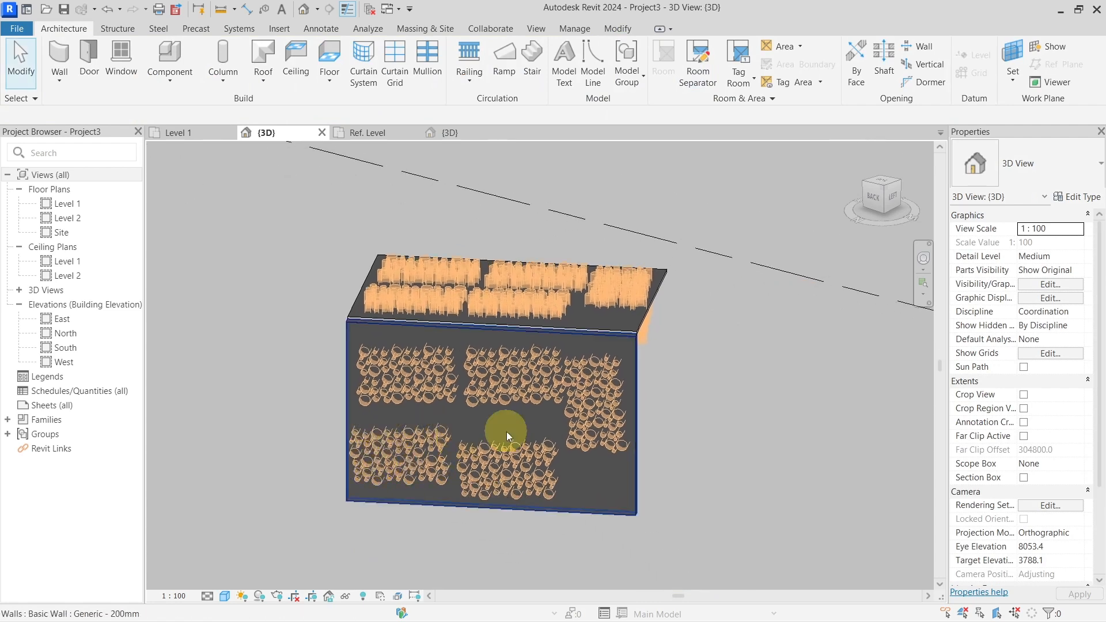
pyautogui.keyDown('shift'); pyautogui.moveTo(509, 448); pyautogui.dragTo(659, 474, button='middle'); pyautogui.keyUp('shift')
pyautogui.click(614, 28)
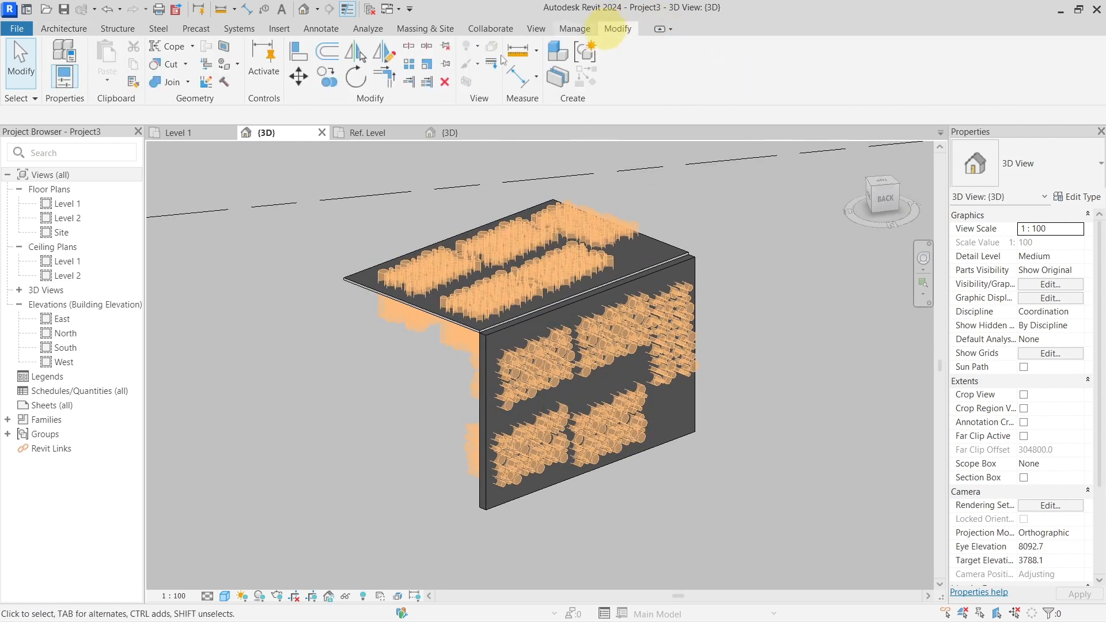
pyautogui.click(171, 67)
pyautogui.scroll(2, 610, 236)
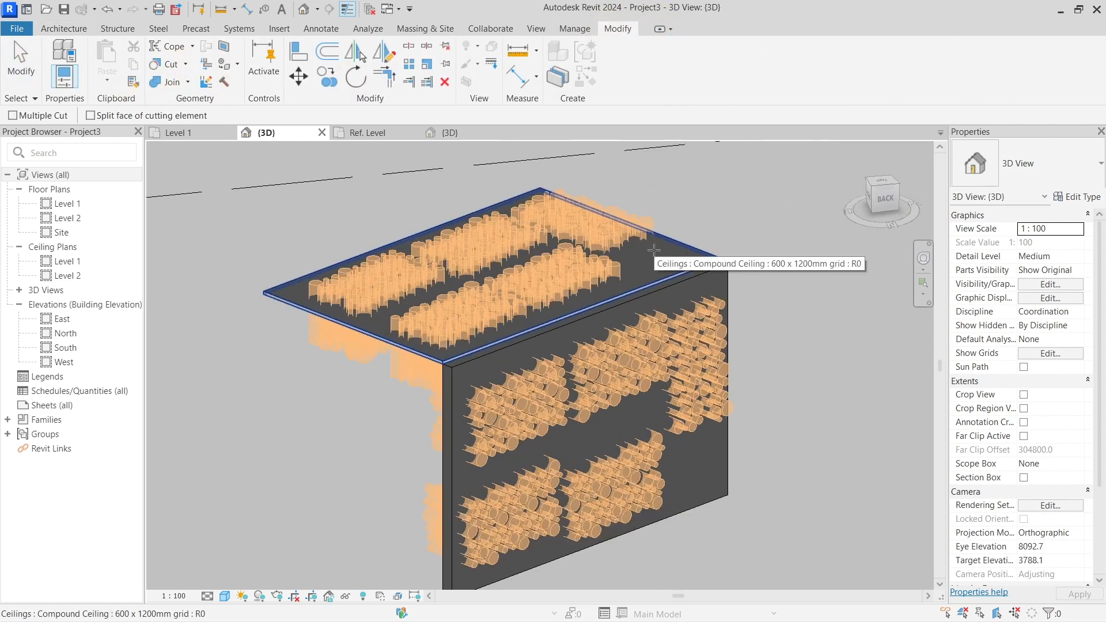
pyautogui.click(620, 234)
pyautogui.click(620, 235)
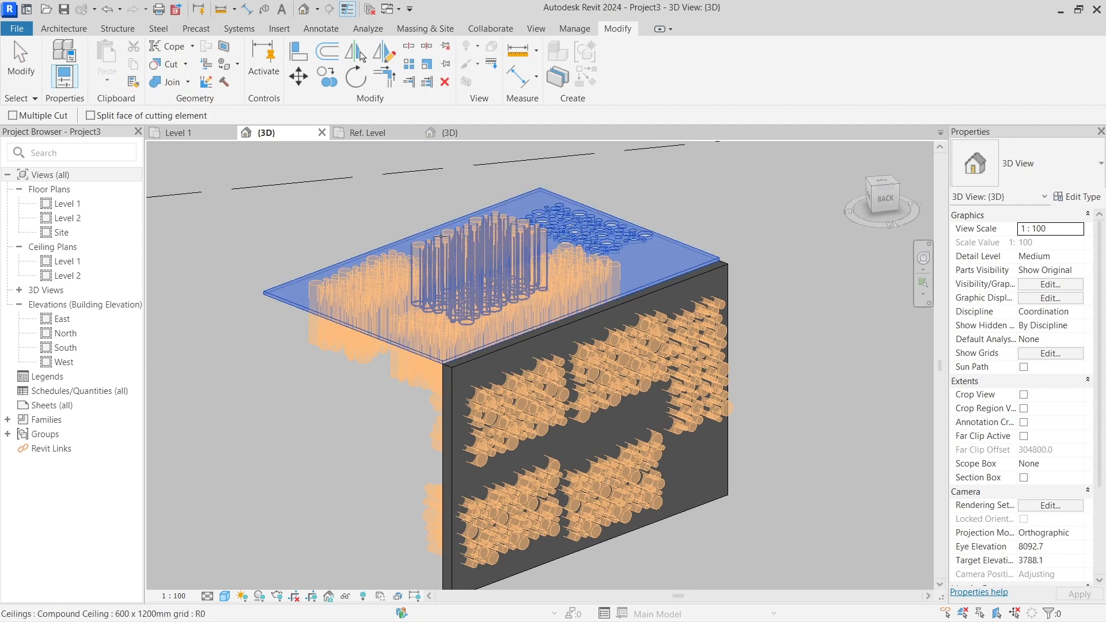
pyautogui.click(420, 269)
pyautogui.click(426, 268)
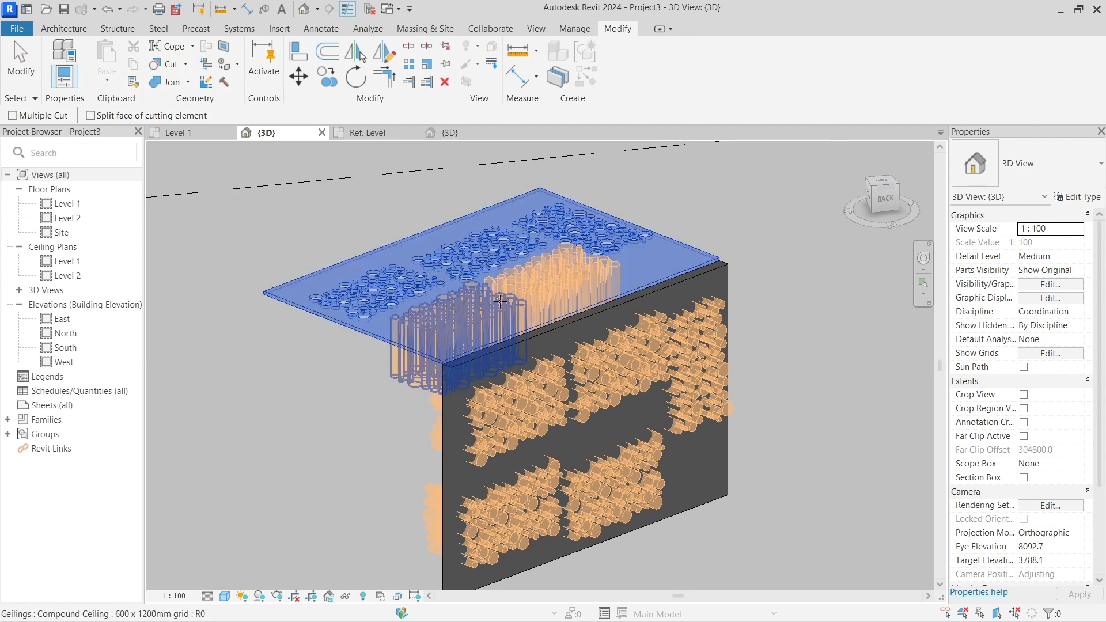
# - Cut the wall geometry with each of its five void instances and end the Cut command
pyautogui.click(687, 299)
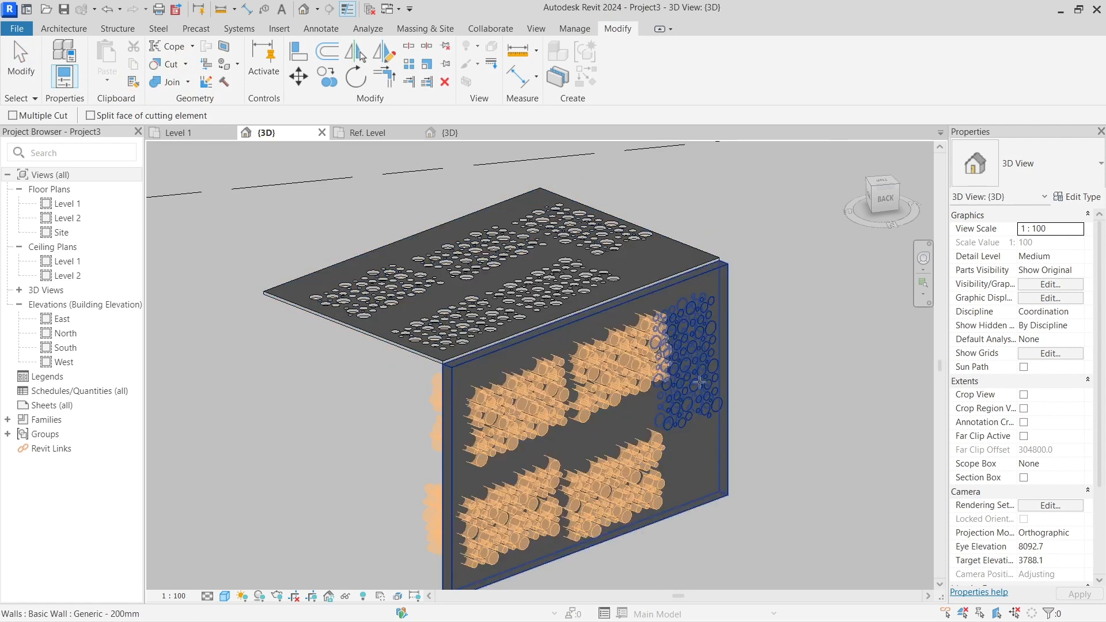
pyautogui.click(705, 453)
pyautogui.click(551, 402)
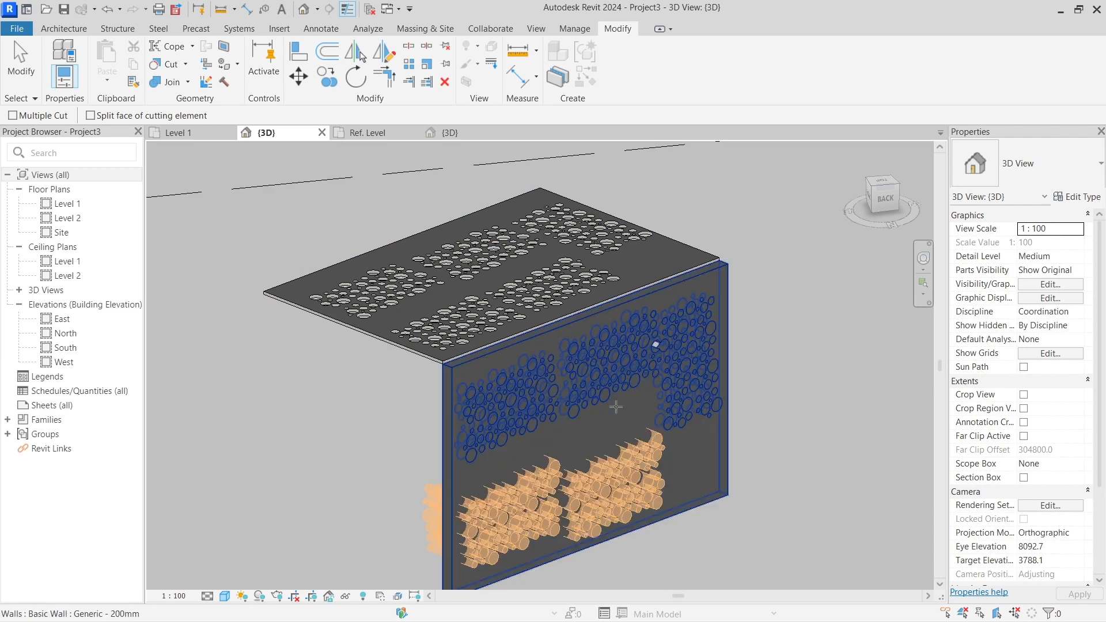
pyautogui.click(616, 403)
pyautogui.click(543, 470)
pyautogui.click(585, 420)
pyautogui.click(598, 462)
pyautogui.scroll(-2, 553, 421)
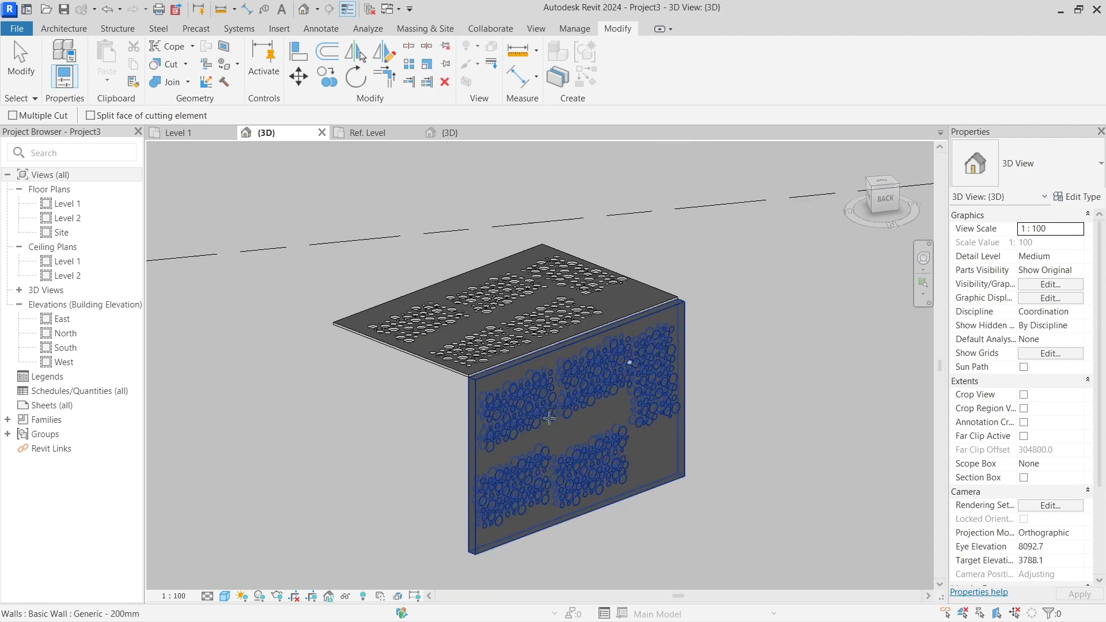
pyautogui.press('Escape')
pyautogui.keyDown('shift'); pyautogui.moveTo(371, 456); pyautogui.dragTo(702, 445, button='middle'); pyautogui.keyUp('shift')
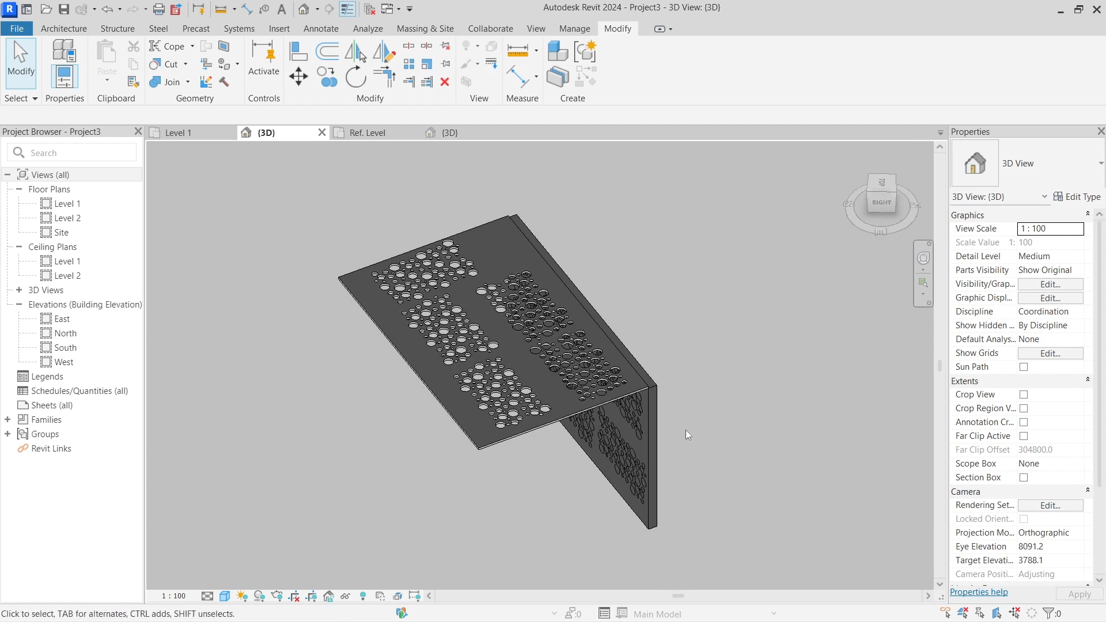
pyautogui.scroll(5, 460, 306)
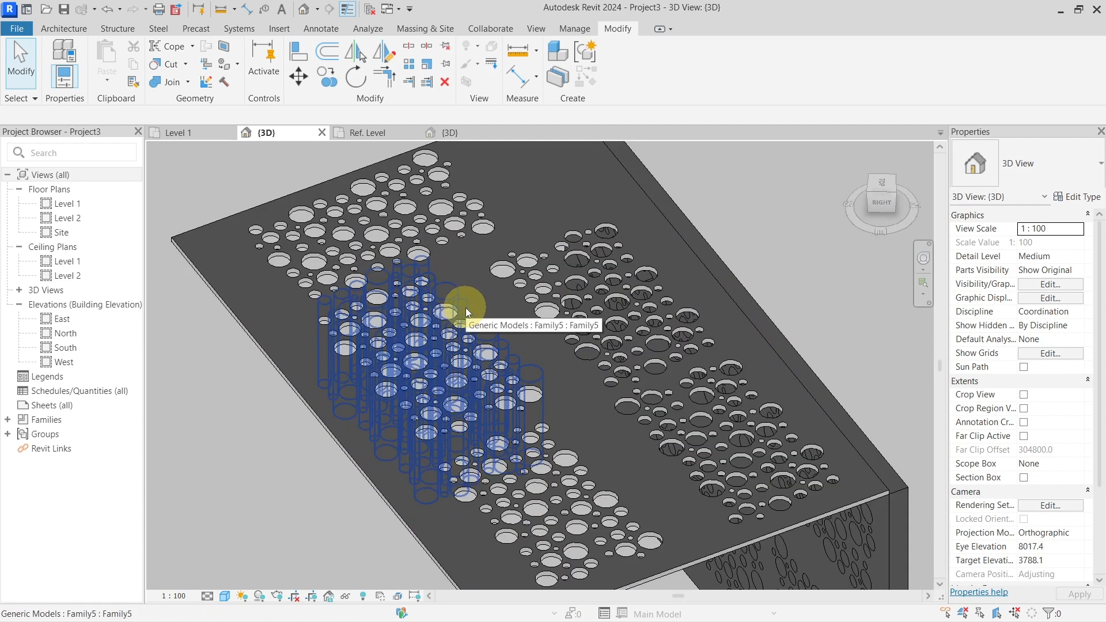
pyautogui.keyDown('shift'); pyautogui.moveTo(528, 303); pyautogui.dragTo(648, 289, button='middle'); pyautogui.keyUp('shift')
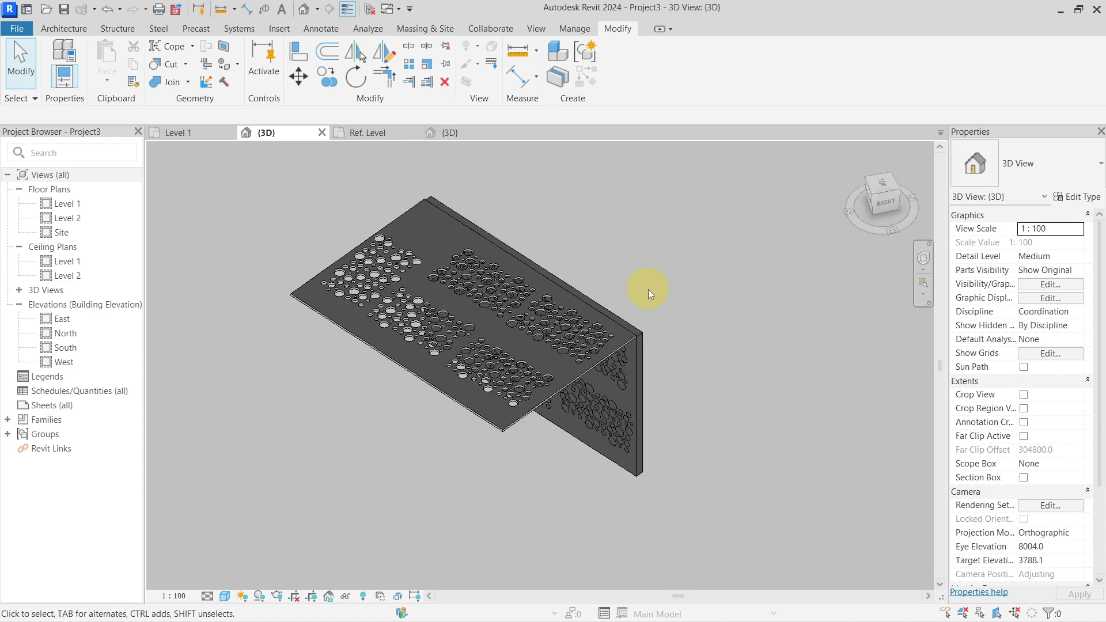
pyautogui.keyDown('shift'); pyautogui.moveTo(753, 426); pyautogui.dragTo(755, 422, button='middle'); pyautogui.keyUp('shift')
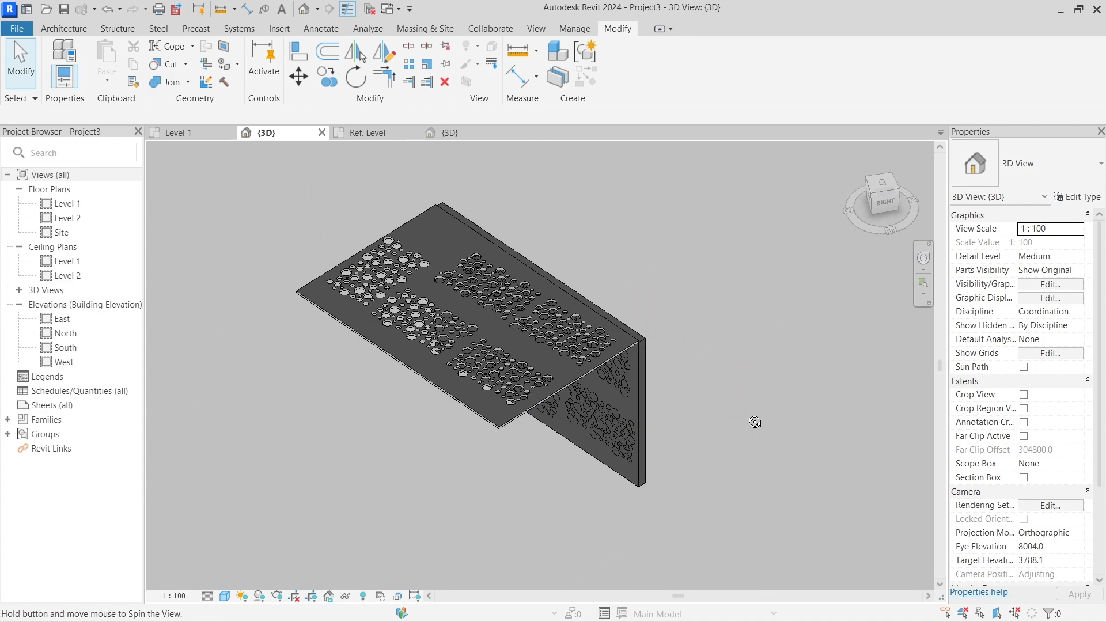